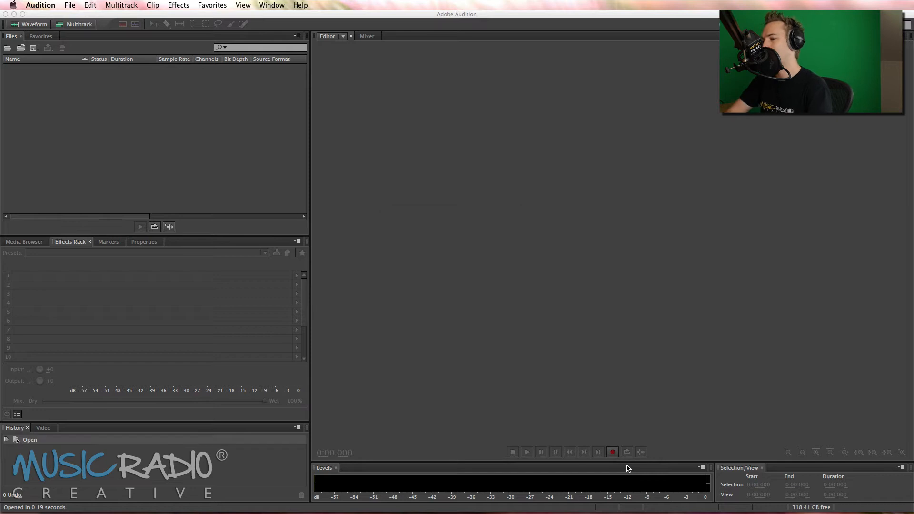
Record a spoken voice-over of about 8.7 seconds into a new mono 44100 Hz audio file
key("shift+space")
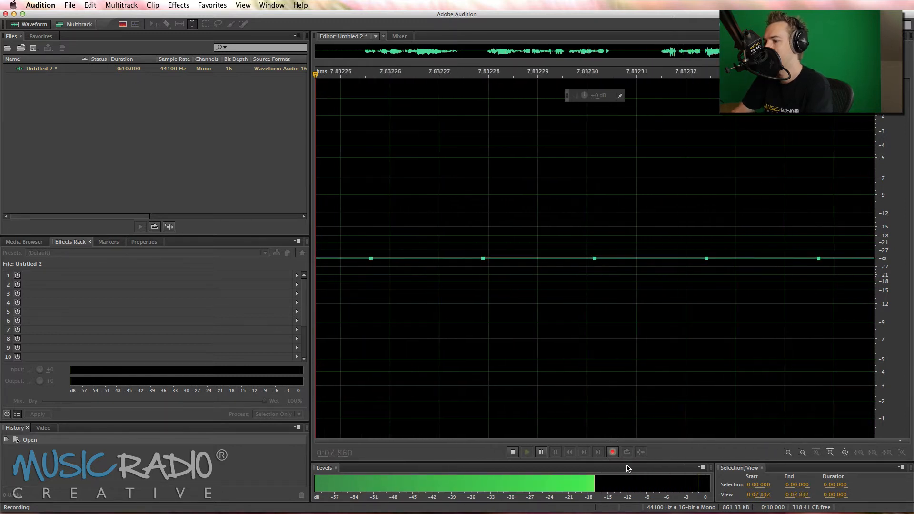
key("space")
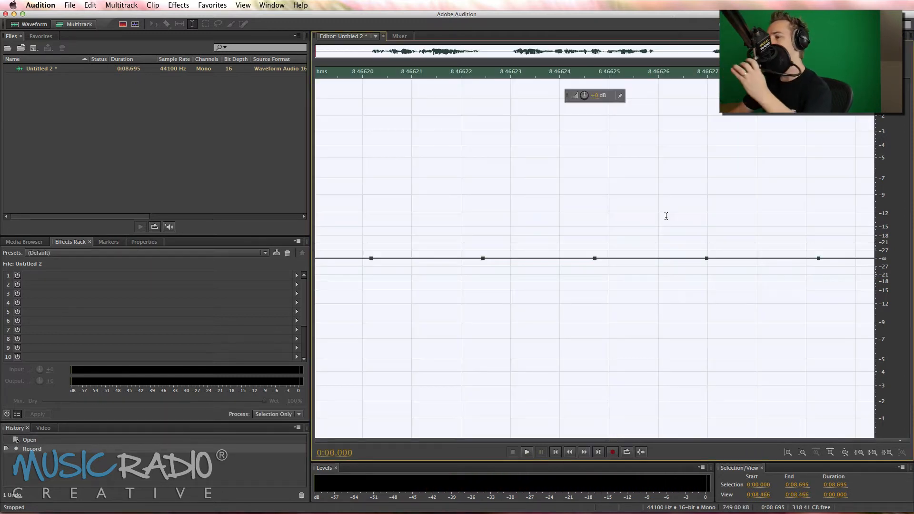
key("backslash")
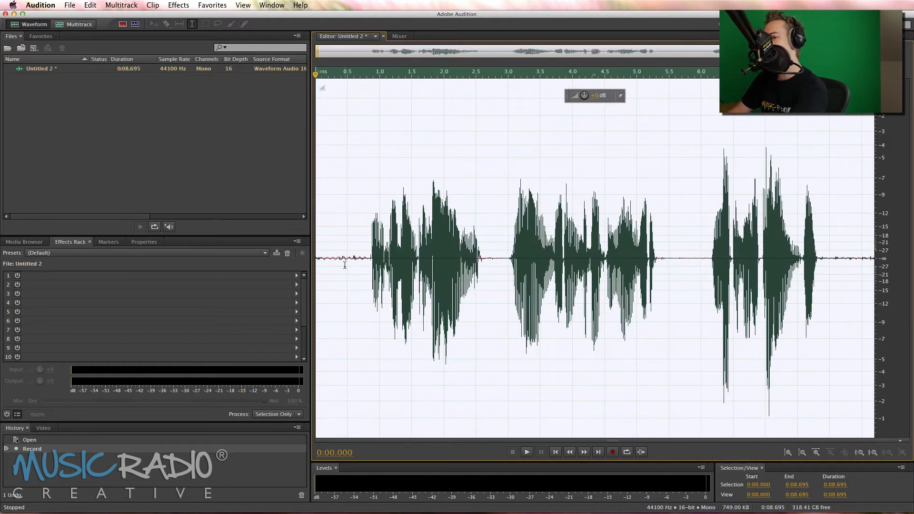
Delete the silence before the first phrase and after the last phrase of the voice recording
left_click(369, 257)
left_click_drag(372, 259, 315, 258)
key("Delete")
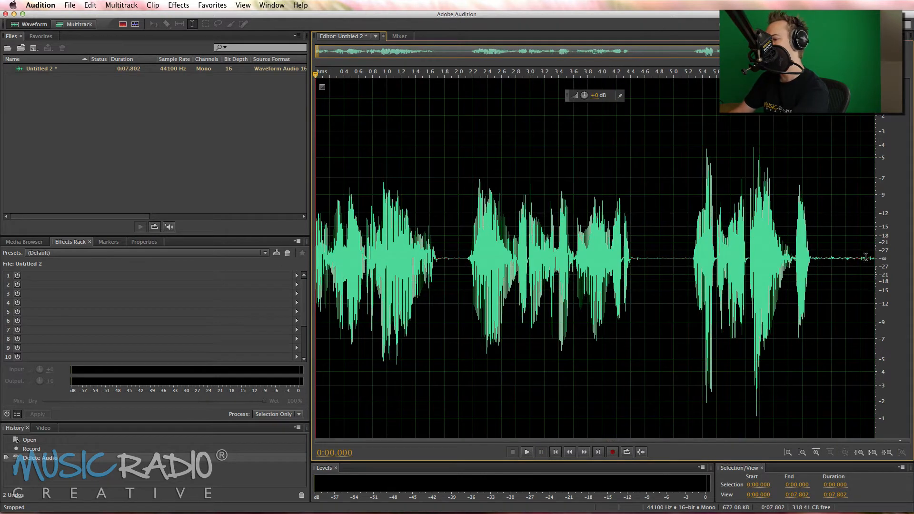
left_click_drag(821, 269, 875, 269)
key("Delete")
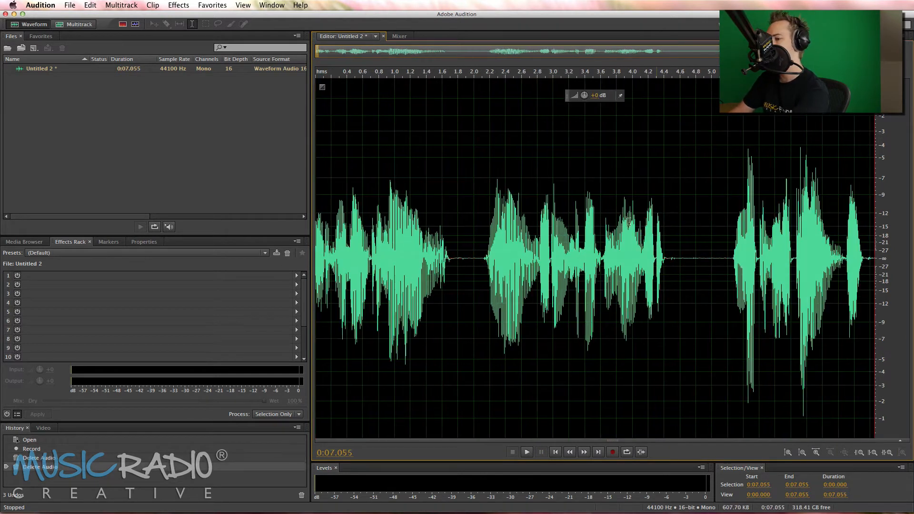
Create the multitrack session Untitled Session 2 and place the Untitled 2 recording at the start of Track 1
left_click(86, 29)
left_click(542, 313)
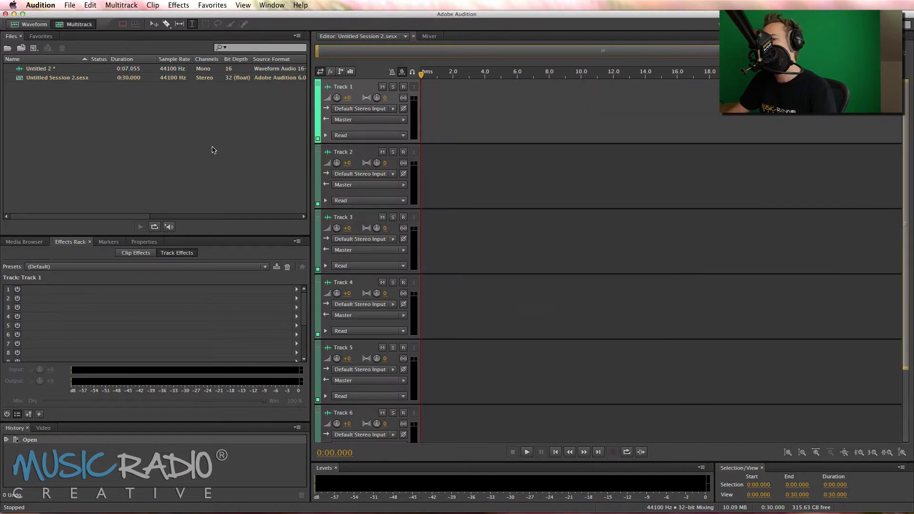
left_click(42, 72)
left_click_drag(42, 73, 424, 114)
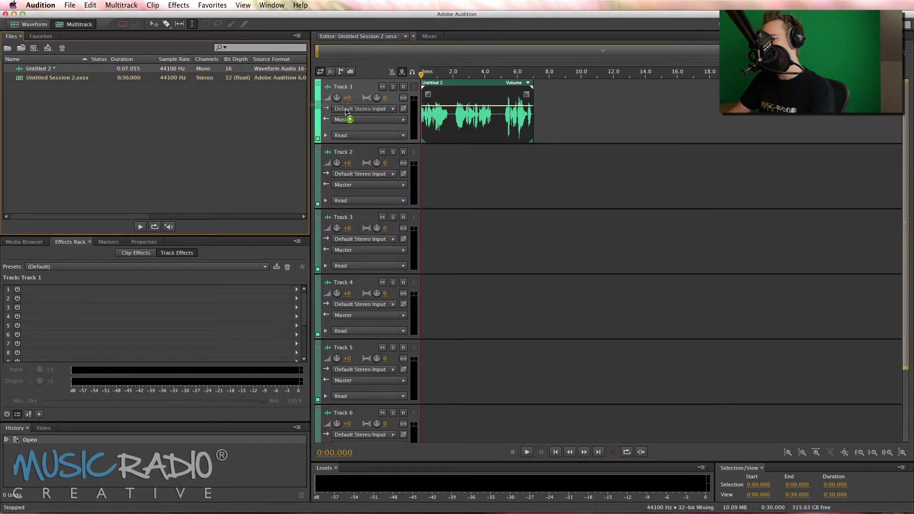
Split the Track 1 clip in the pauses between phrases, at about 1.86 s and 4.83 s
left_click(448, 126)
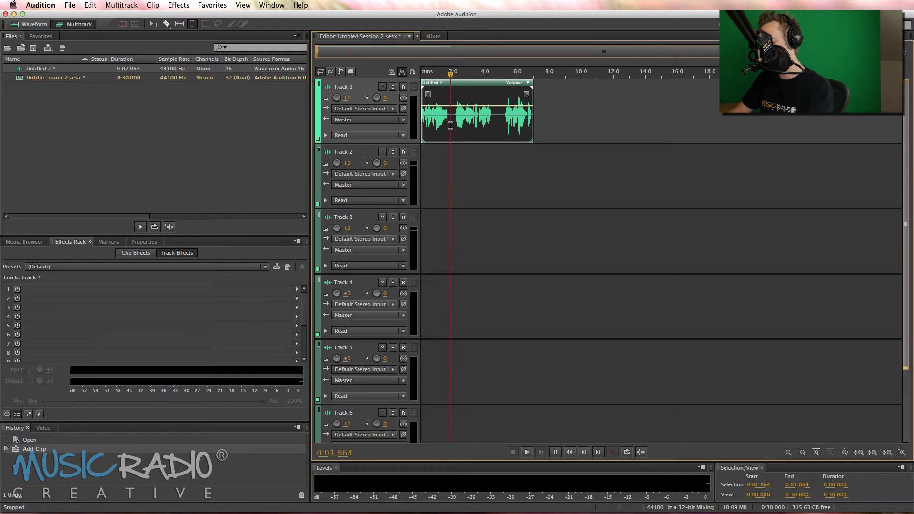
key("super+k")
left_click(498, 125)
key("super+k")
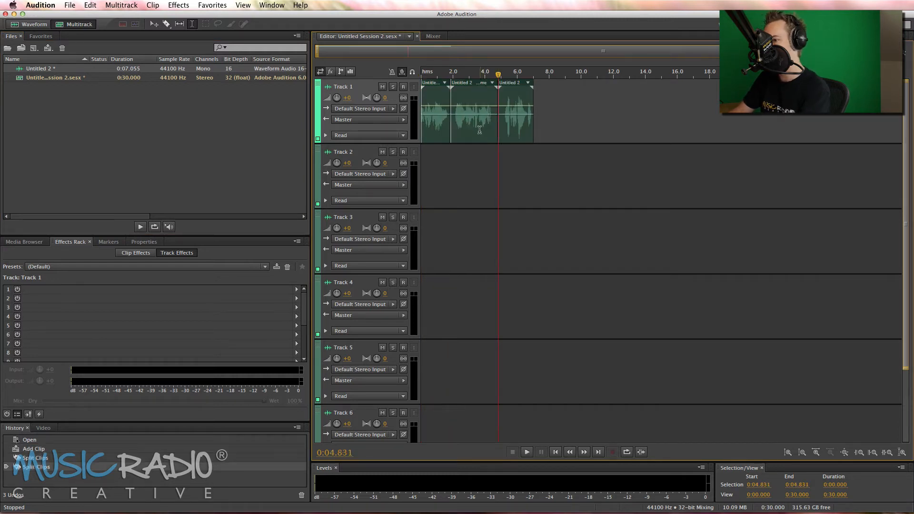
Move the second phrase clip to Track 2 and the third to Track 3, starting at about 4.5 s
left_click_drag(477, 128, 476, 165)
left_click_drag(515, 135, 515, 266)
scroll(485, 73, "up", 3)
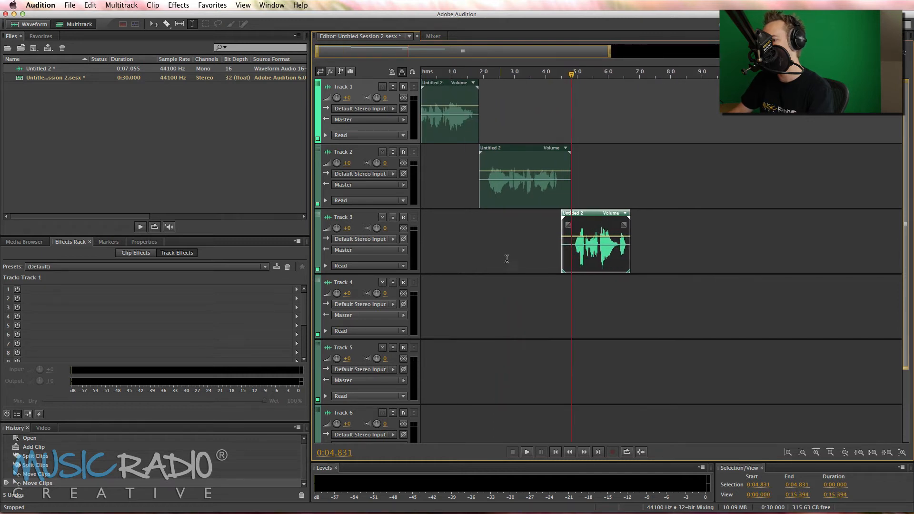
Apply the Processed rack preset to the track effects of Tracks 1, 2 and 3
left_click(484, 130)
left_click(120, 266)
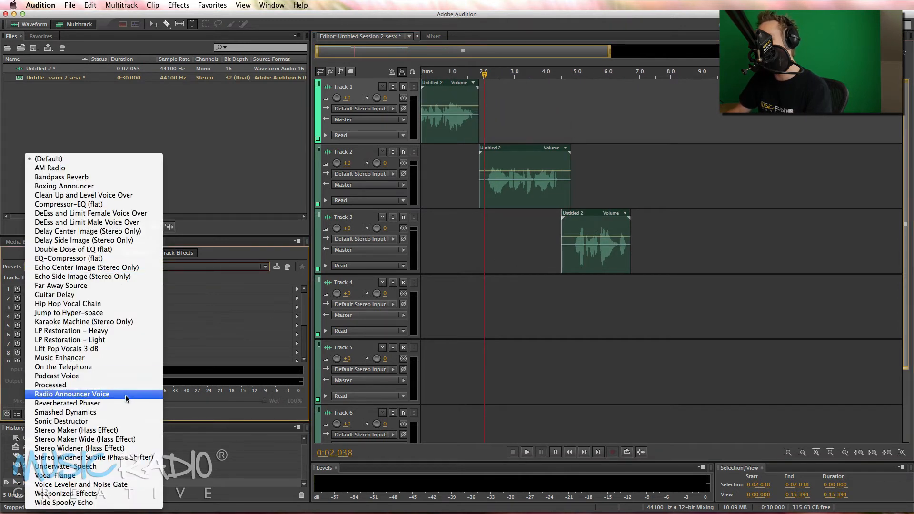
left_click(124, 383)
left_click(432, 196)
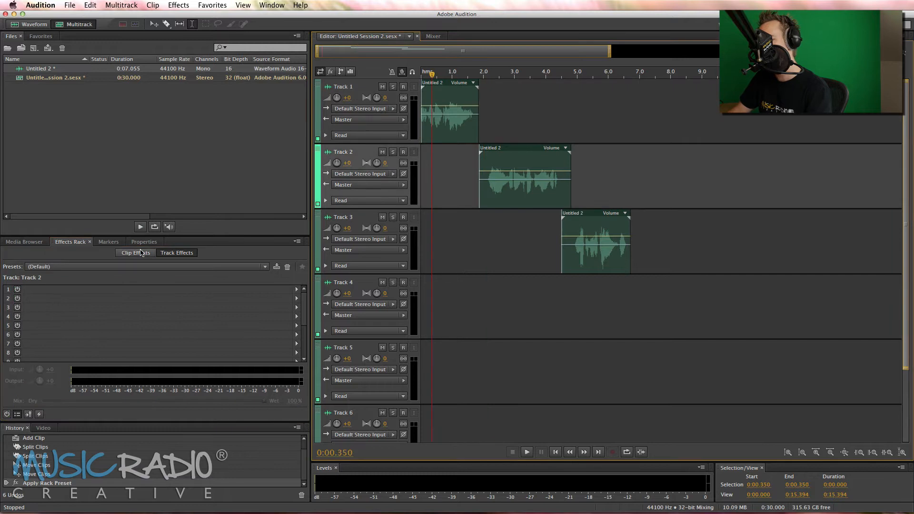
left_click(124, 267)
left_click(128, 385)
left_click(446, 242)
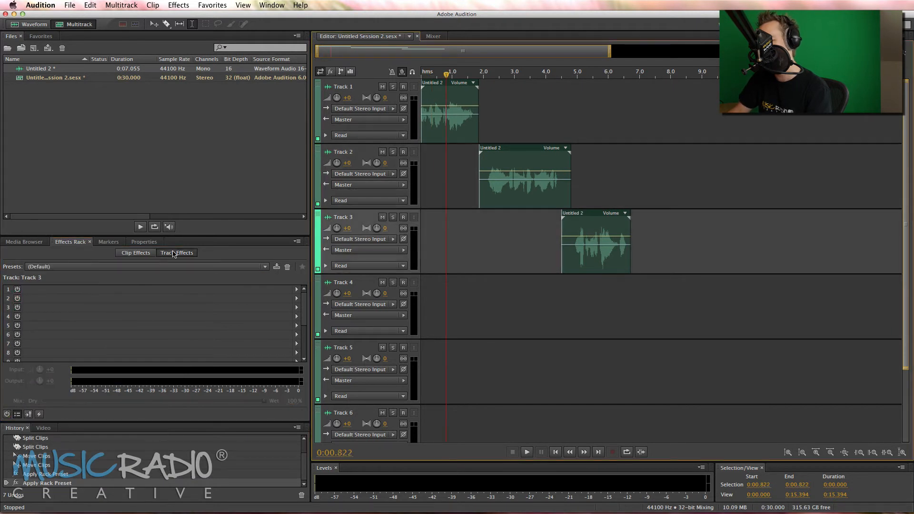
left_click(135, 266)
left_click(113, 385)
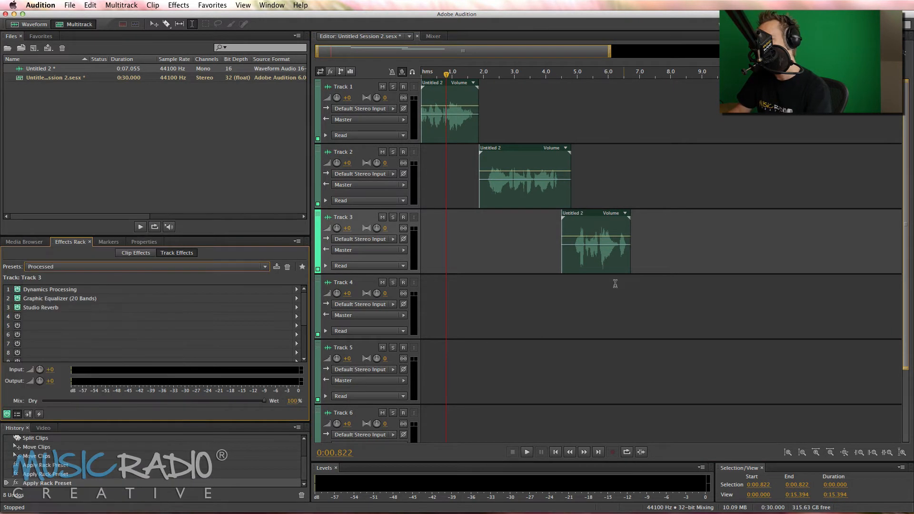
Nudge the Track 1 clip to start at about 0.4 s and the Track 2 clip slightly earlier, tightening the gap between phrases
left_click(460, 135)
key("alt+period")
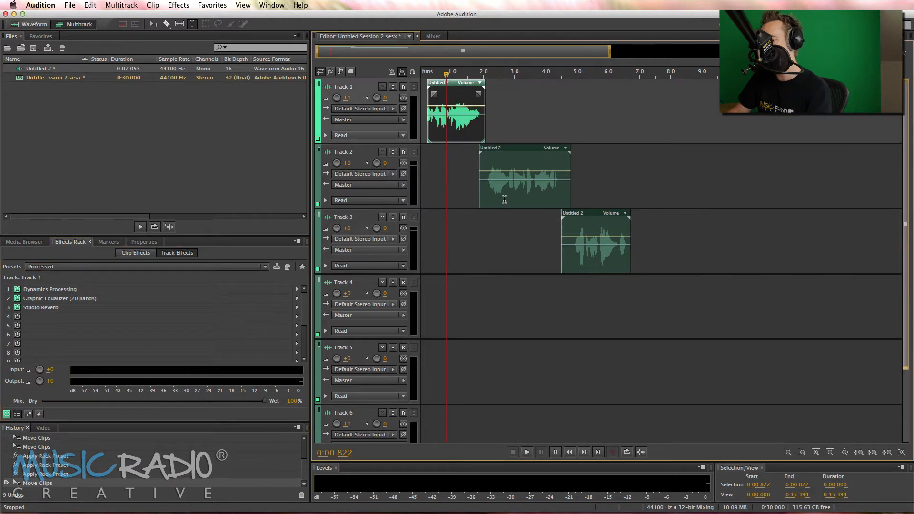
key("alt+period")
left_click(458, 136)
key("alt+period")
left_click(520, 196)
key("alt+comma")
Add a Chorus modulation effect to the fourth effect slot of Track 2
left_click(477, 200)
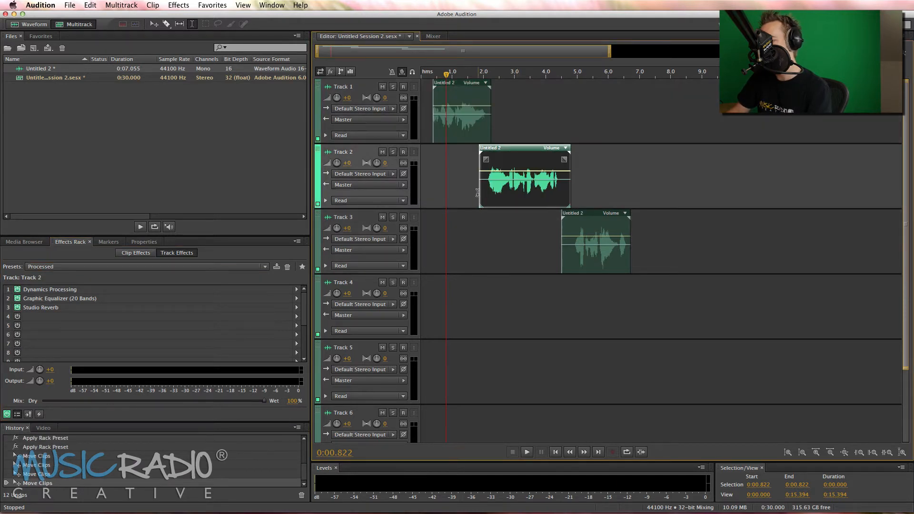
left_click(297, 316)
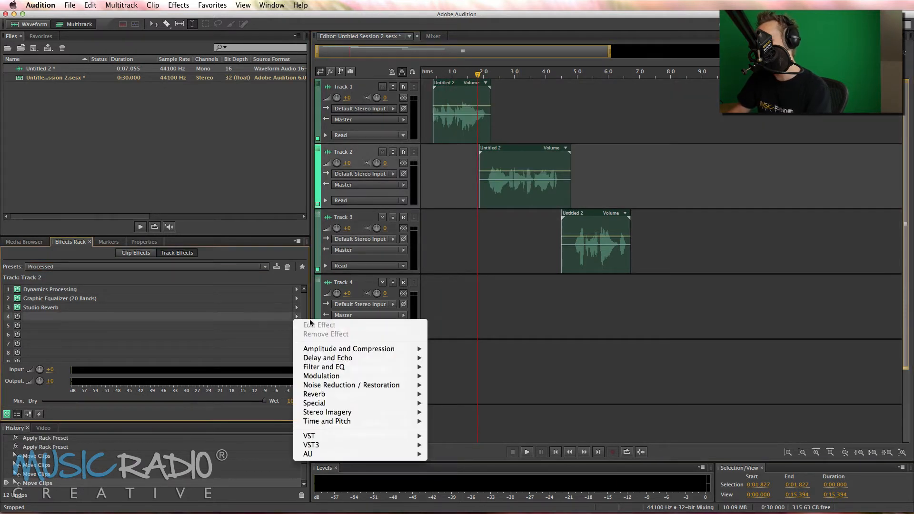
mouse_move(369, 368)
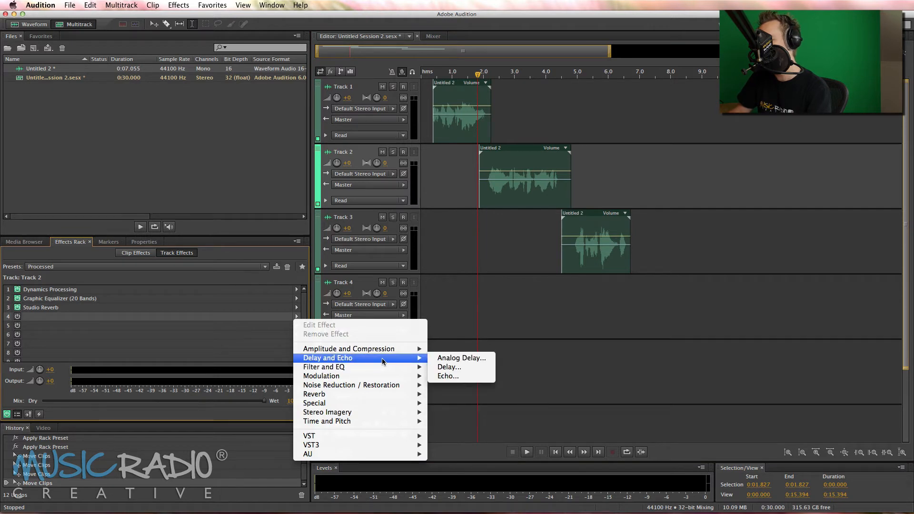
mouse_move(399, 377)
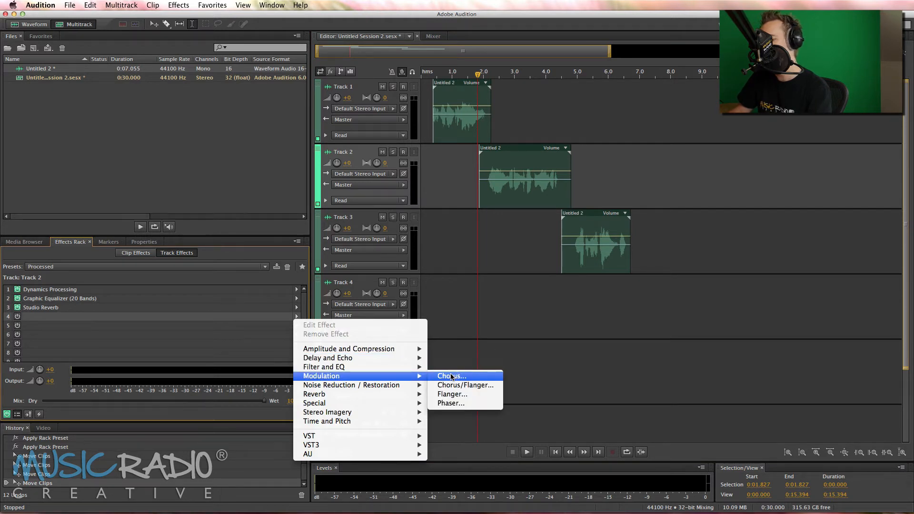
left_click(451, 377)
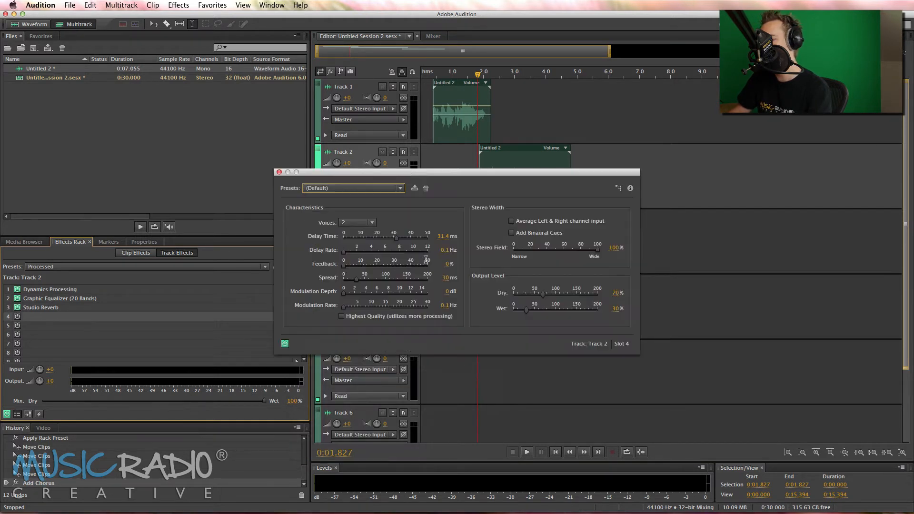
Audition the second phrase with the default Chorus settings and with the Bass Chorus preset
left_click(486, 72)
key("space")
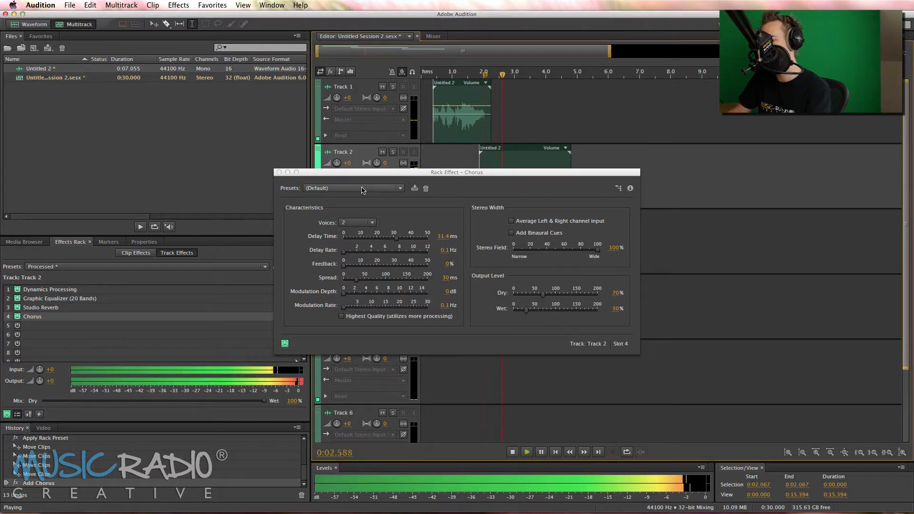
key("space")
left_click(362, 189)
left_click(352, 234)
key("space")
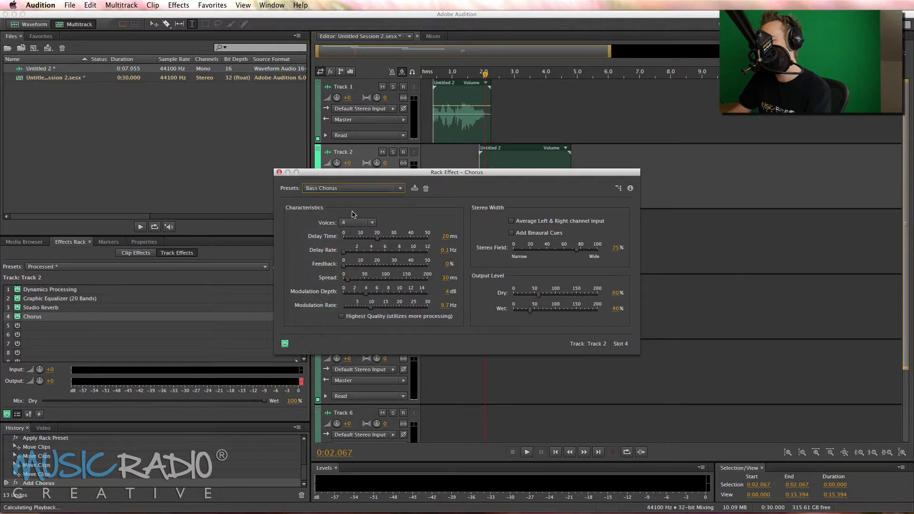
key("space")
Try the Broken Stereo and Chaos Pits chorus presets on Track 2, playing the phrase with each
left_click(358, 189)
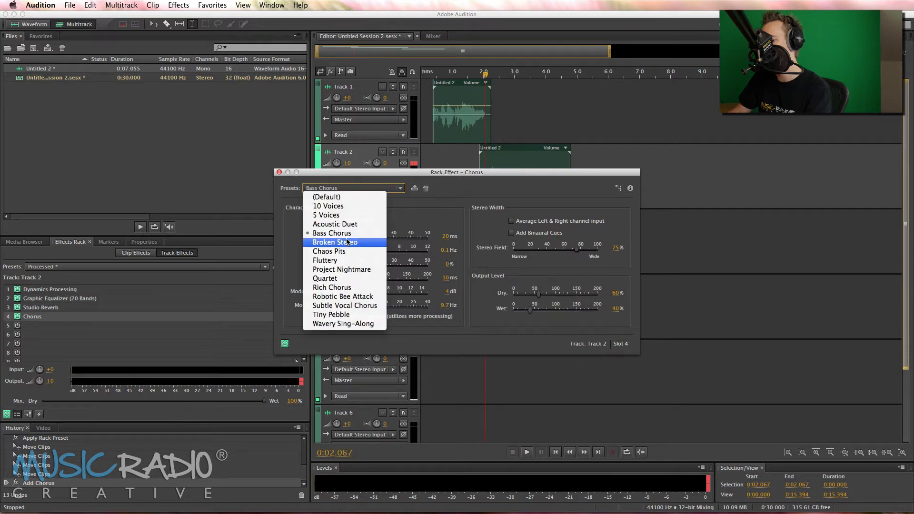
left_click(347, 242)
key("space")
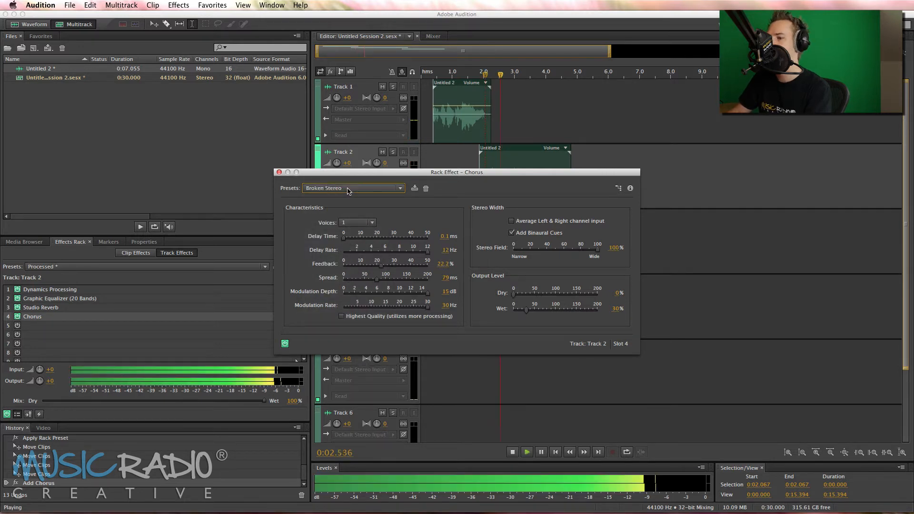
key("space")
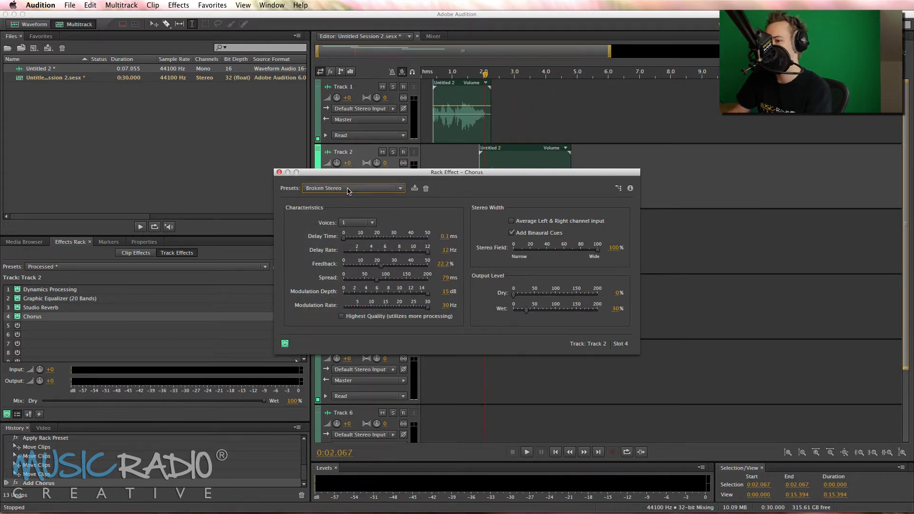
left_click(348, 189)
left_click(333, 251)
key("space")
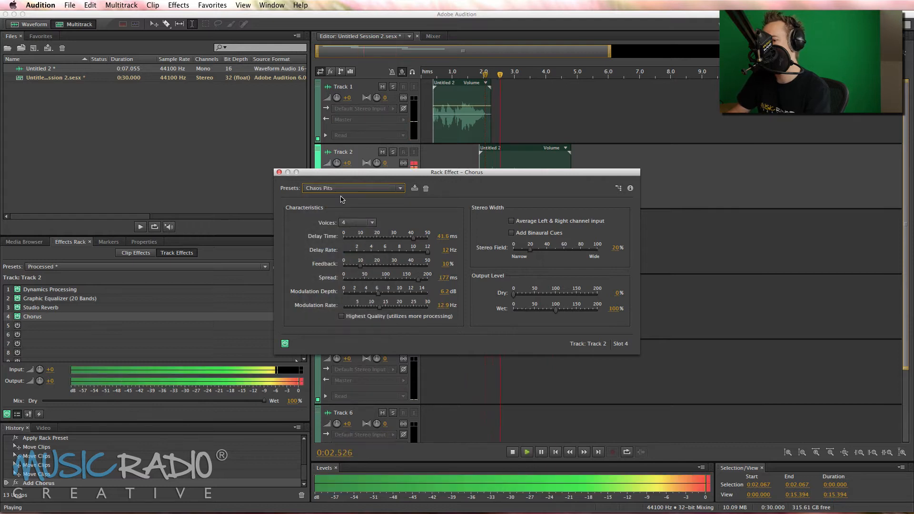
key("space")
Try the Fluttery and Project Nightmare chorus presets on Track 2, playing the phrase with each
left_click(341, 189)
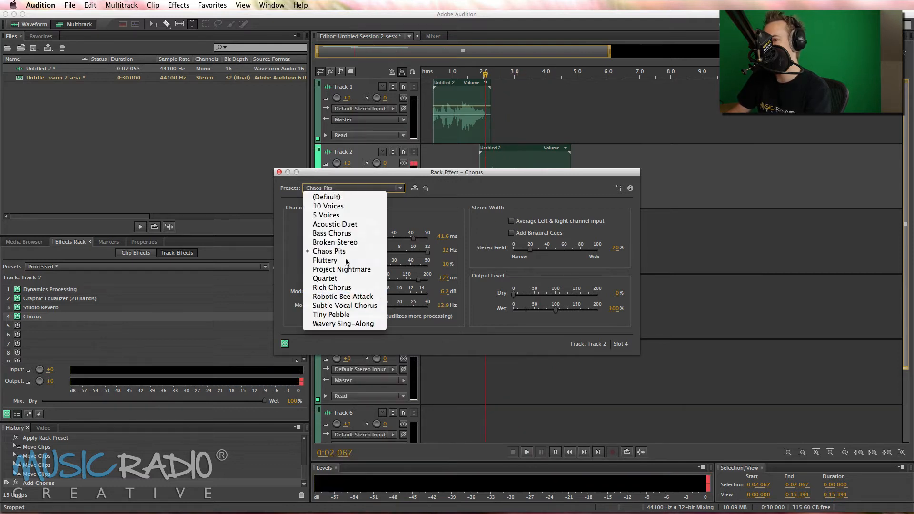
left_click(346, 260)
key("space")
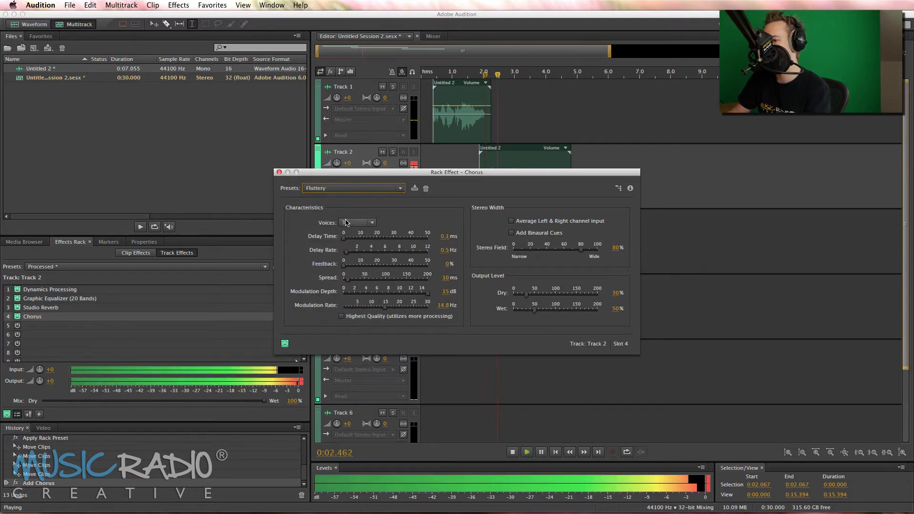
key("space")
left_click(337, 189)
left_click(341, 270)
key("space")
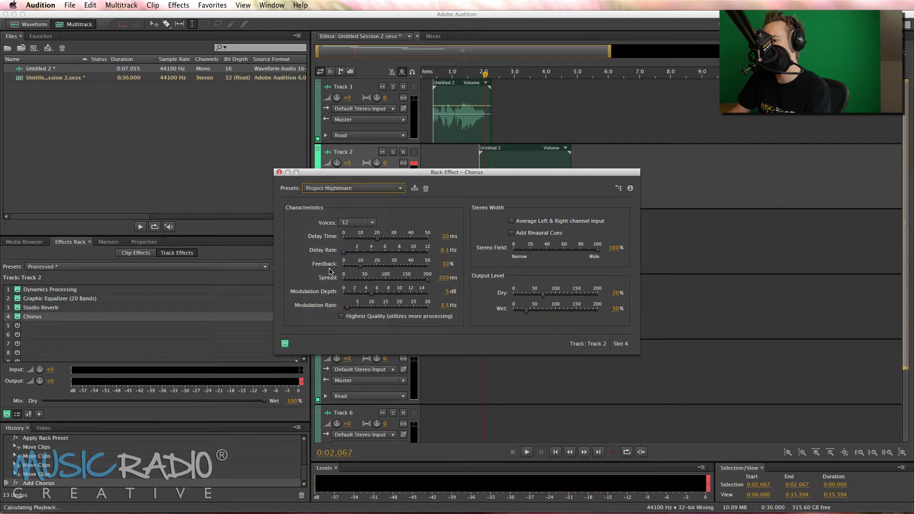
key("space")
Set Track 2's chorus to the Quartet preset, preview it and close the effect settings
left_click(336, 188)
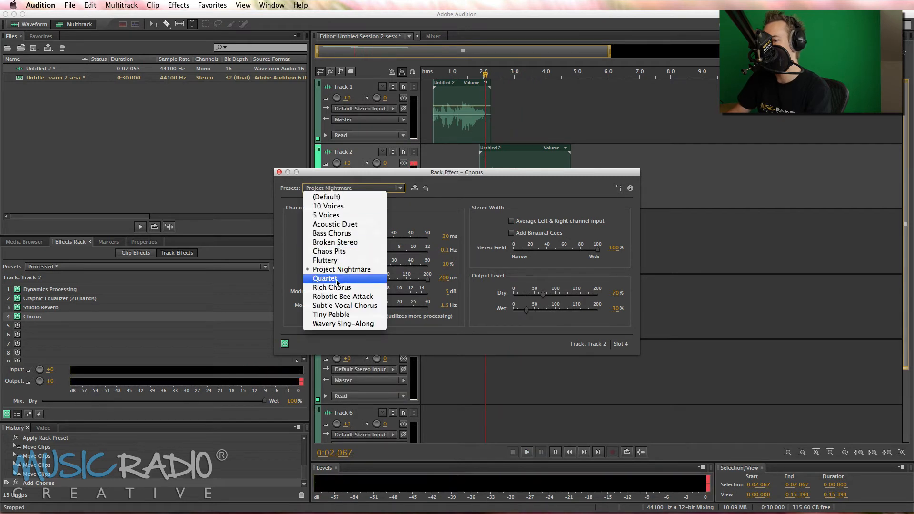
left_click(337, 279)
key("space")
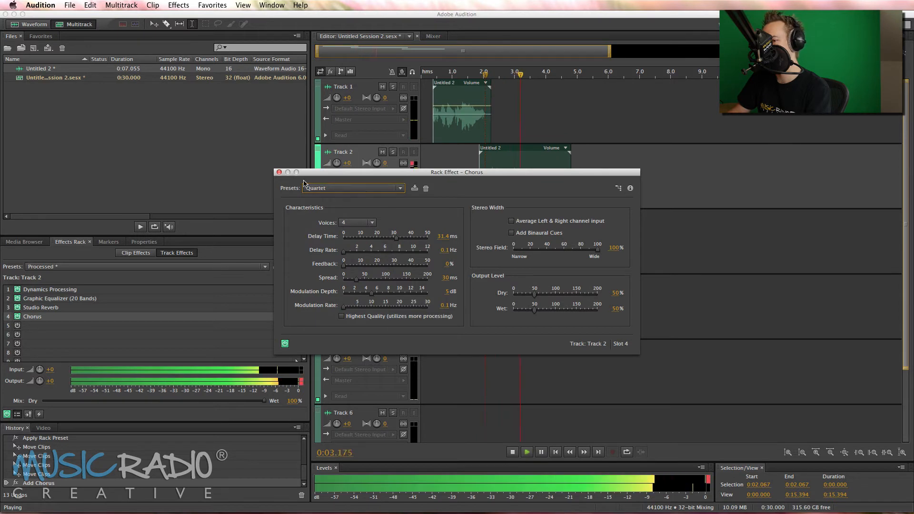
key("space")
left_click(279, 172)
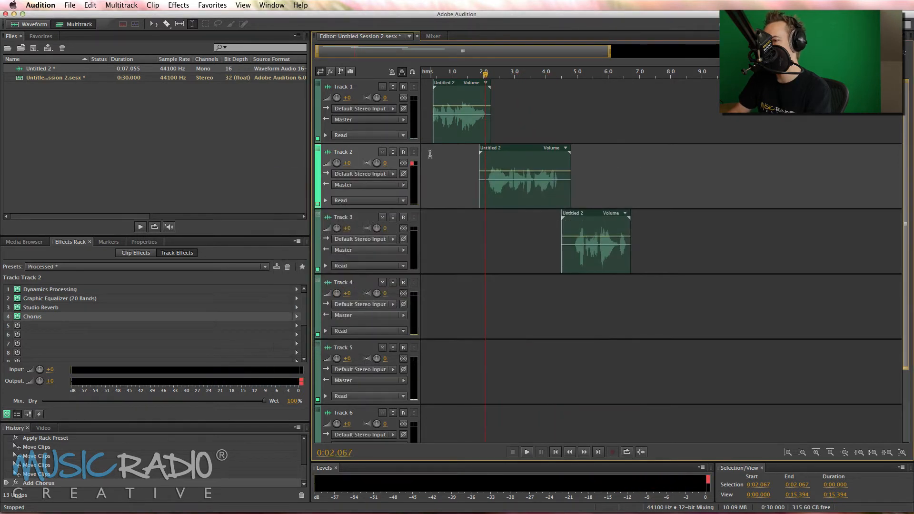
Play the session from just before the Track 1 clip to check the first phrase
left_click(429, 154)
key("space")
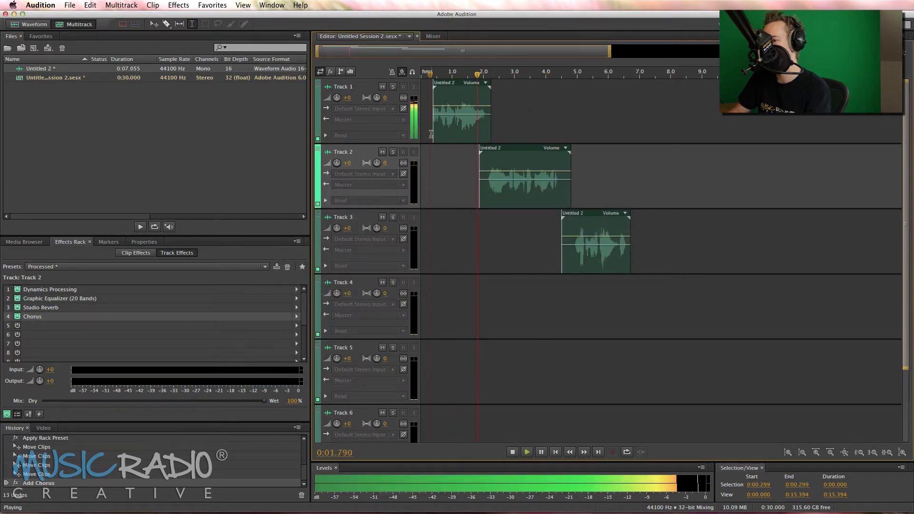
key("space")
Add a Pitch Shifter to the fourth effect slot of Track 1 and choose The Dark Lord preset
left_click(430, 134)
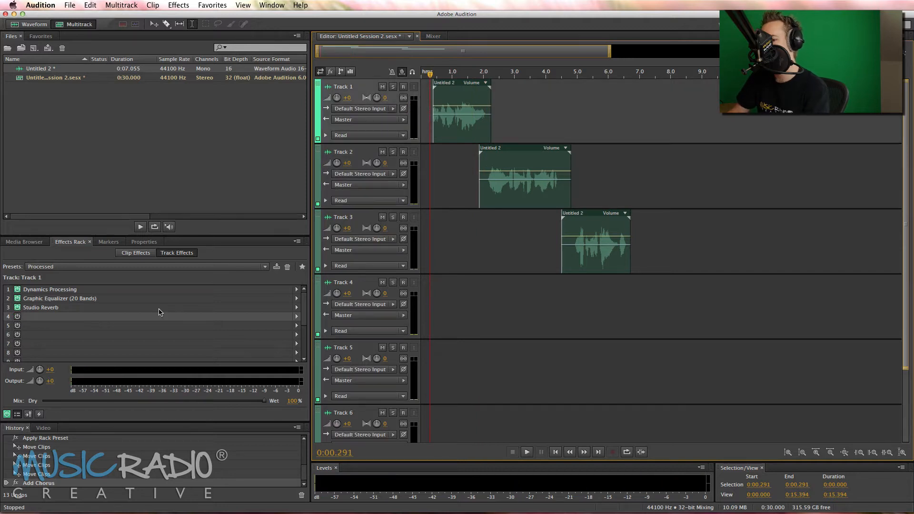
left_click(296, 316)
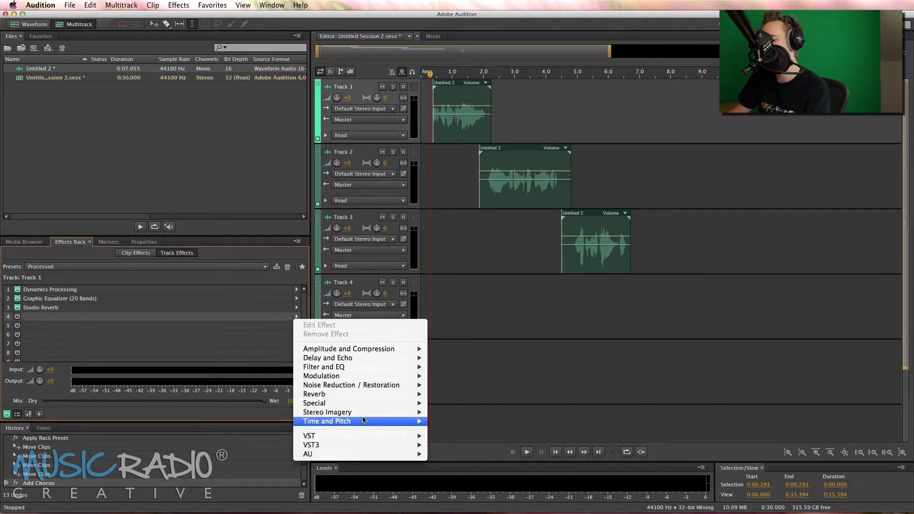
mouse_move(363, 421)
left_click(447, 430)
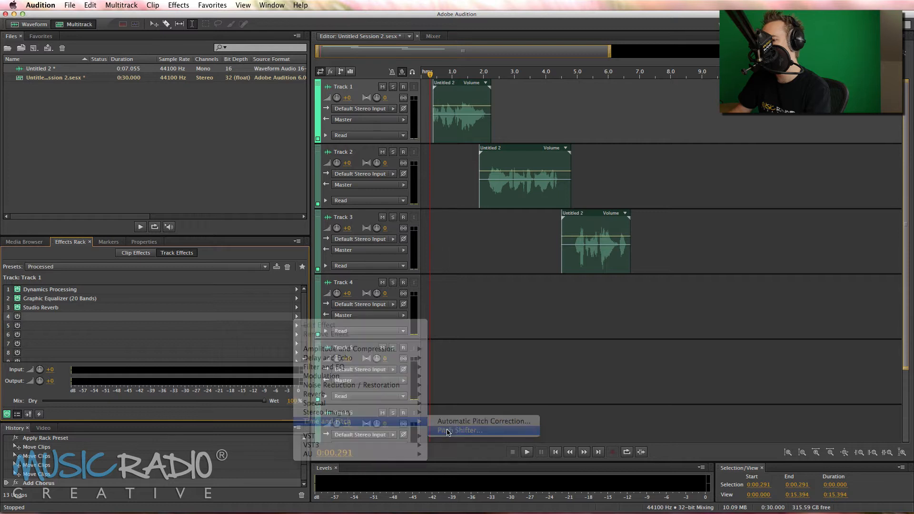
left_click(409, 182)
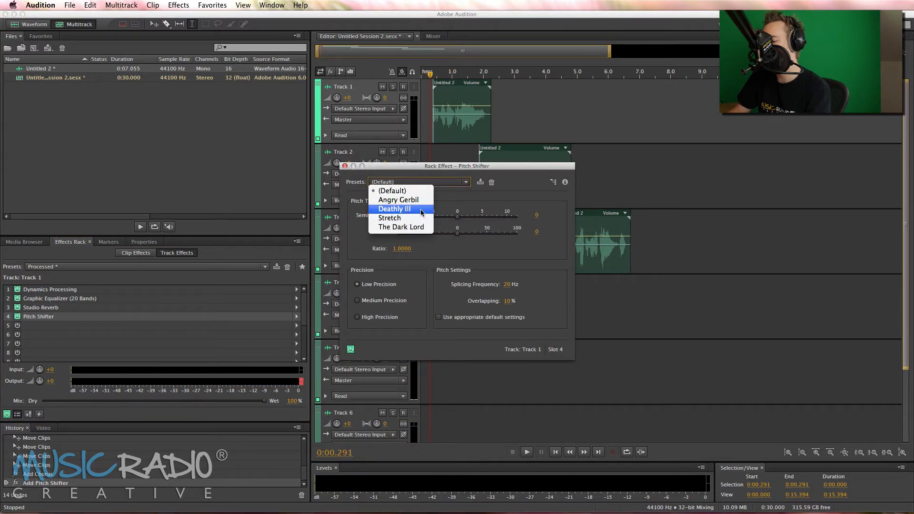
left_click(414, 227)
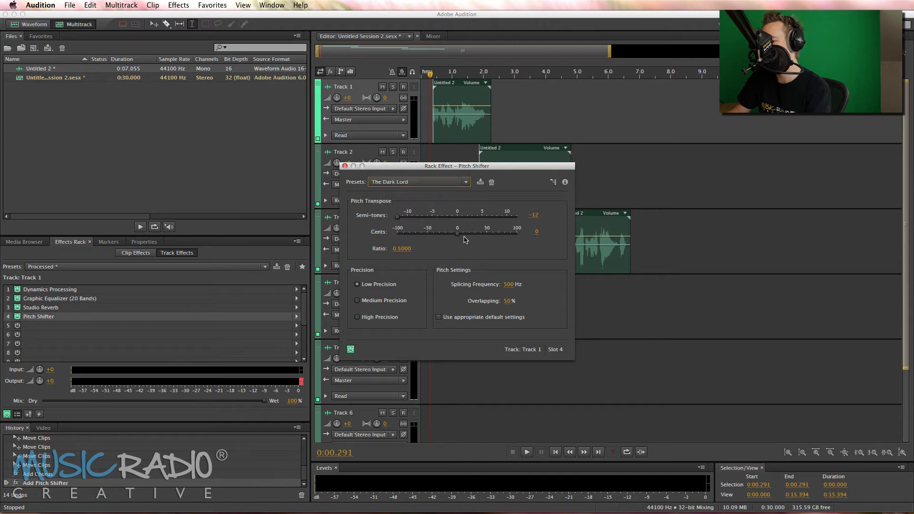
Set Track 1's pitch shift to about -2.7 semi-tones with High Precision while playing the phrase
key("space")
left_click(414, 217)
key("space")
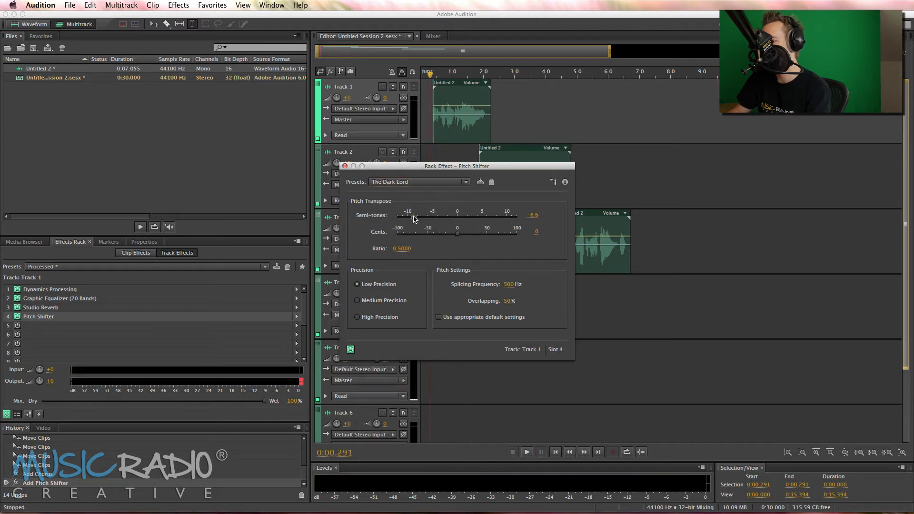
key("space")
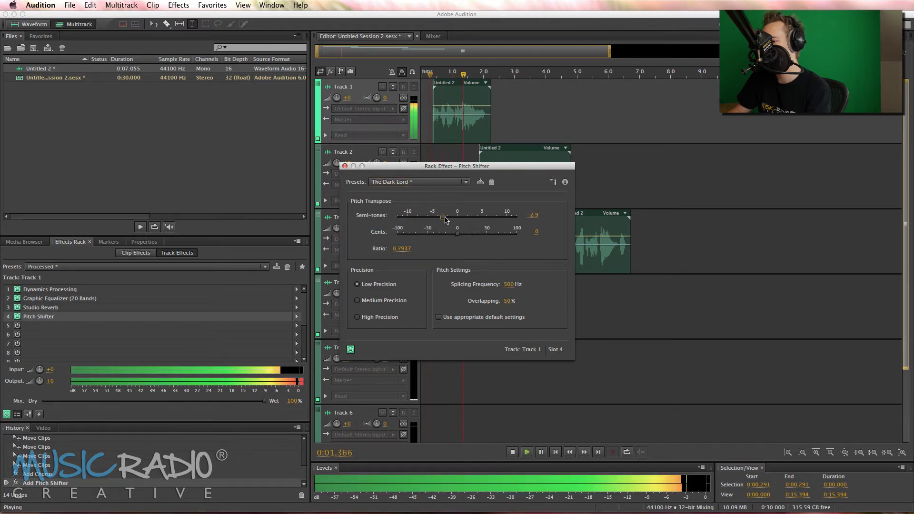
left_click_drag(436, 217, 448, 217)
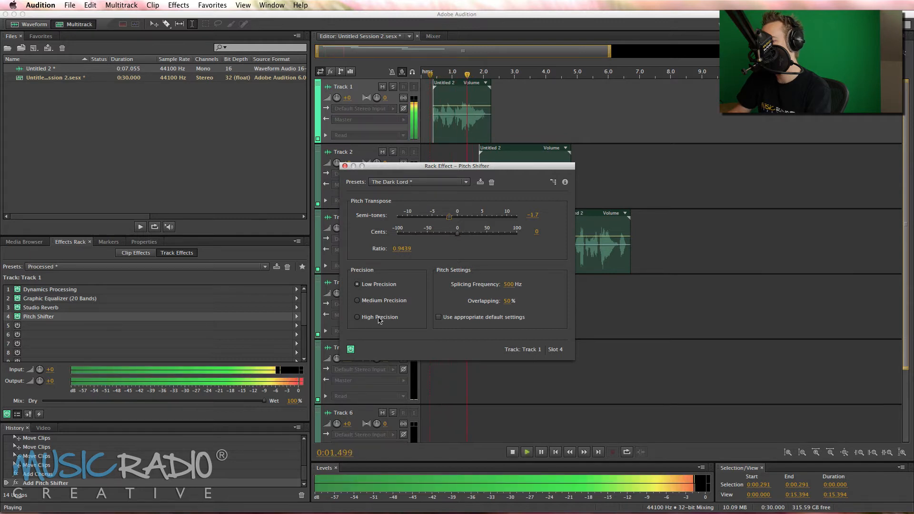
left_click(357, 317)
left_click_drag(448, 217, 443, 217)
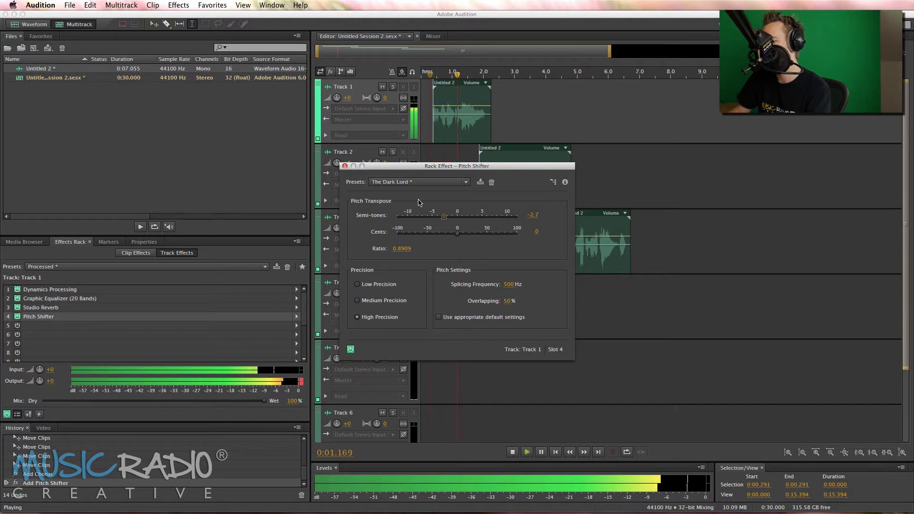
Set the pitch shifter's cents to 57 and splicing frequency to about 310 Hz, and close its settings
left_click_drag(456, 233, 492, 236)
left_click_drag(508, 284, 512, 366)
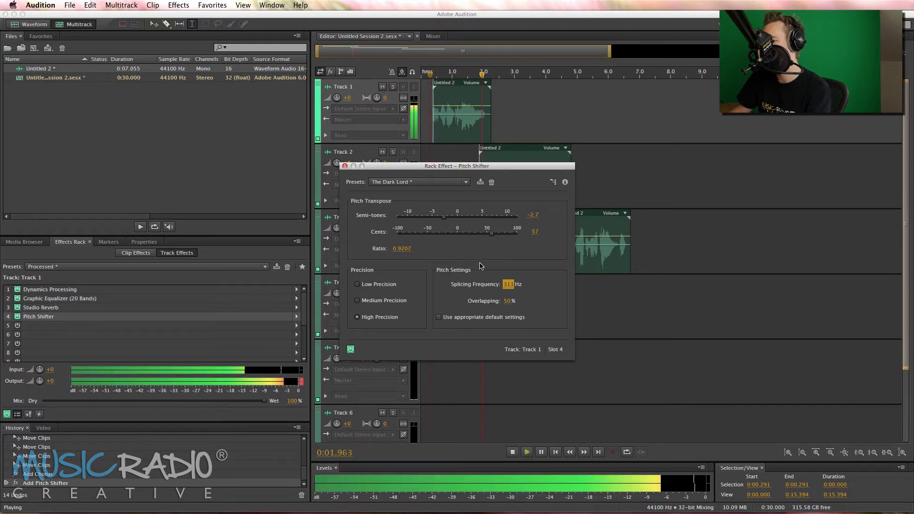
left_click(353, 166)
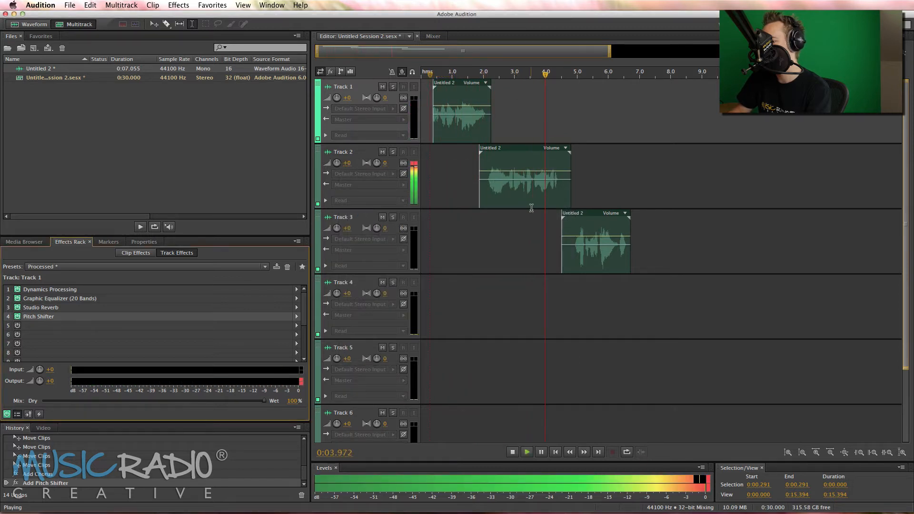
Stop playback and lower the Track 2 clip's volume envelope to about -1.7 dB
key("space")
left_click(510, 175)
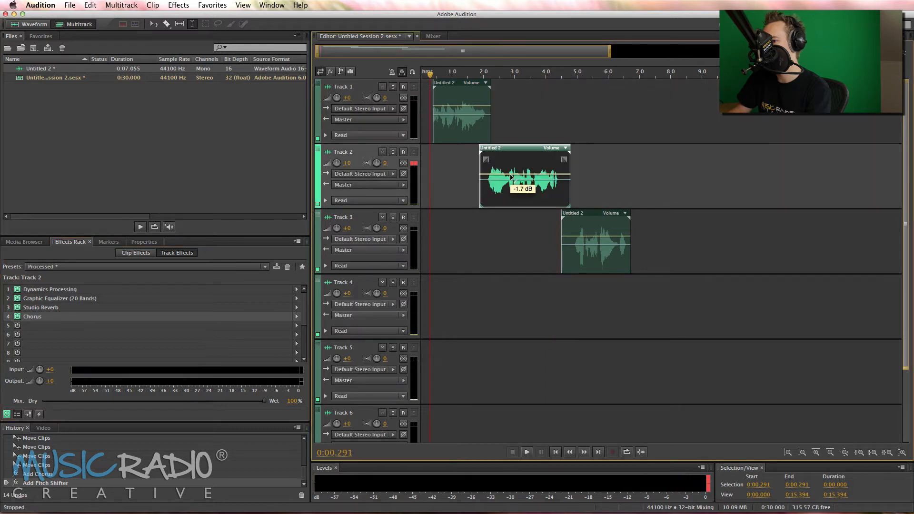
Open the Track 3 clip in the waveform editor and copy its phrase into a new 44100 Hz, 16-bit stereo file
left_click(575, 230)
double_click(575, 230)
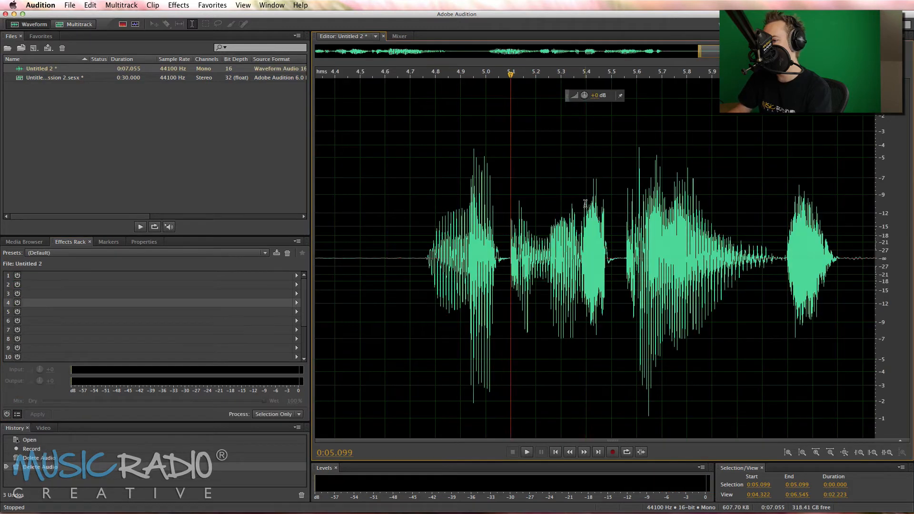
key("super+c")
key("super+shift+n")
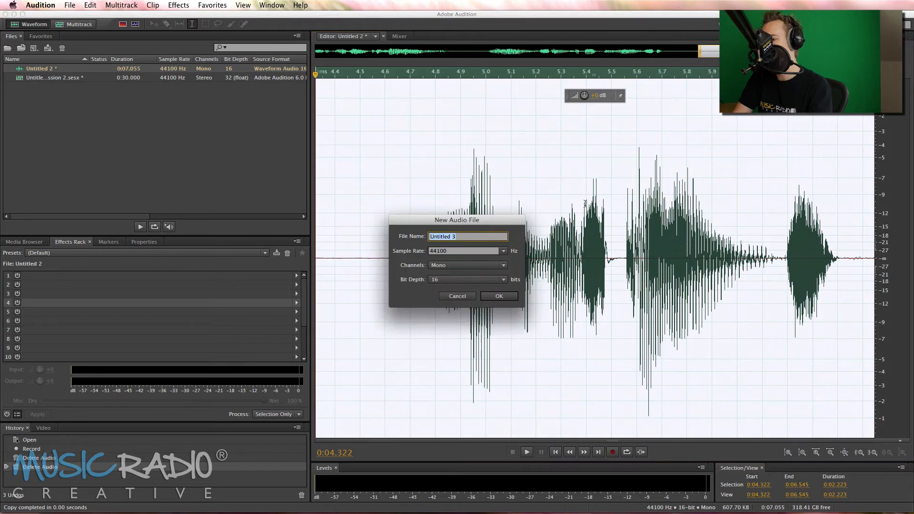
left_click(476, 266)
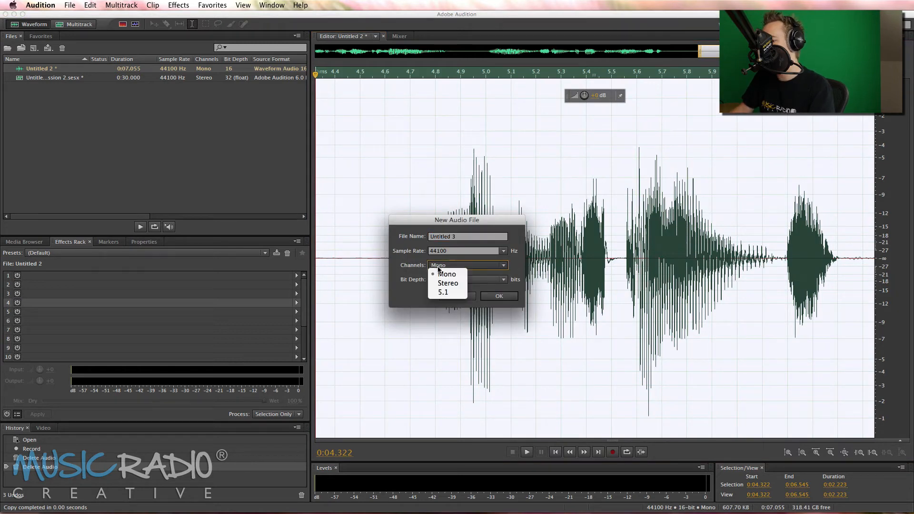
left_click(496, 296)
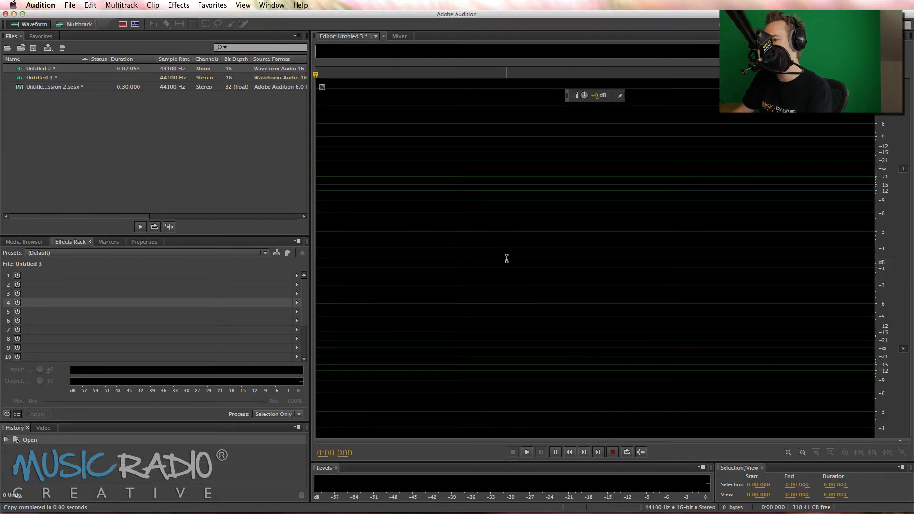
key("super+v")
Insert 10 seconds of silence at about 0.352 s, ahead of the pasted phrase
left_click(404, 197)
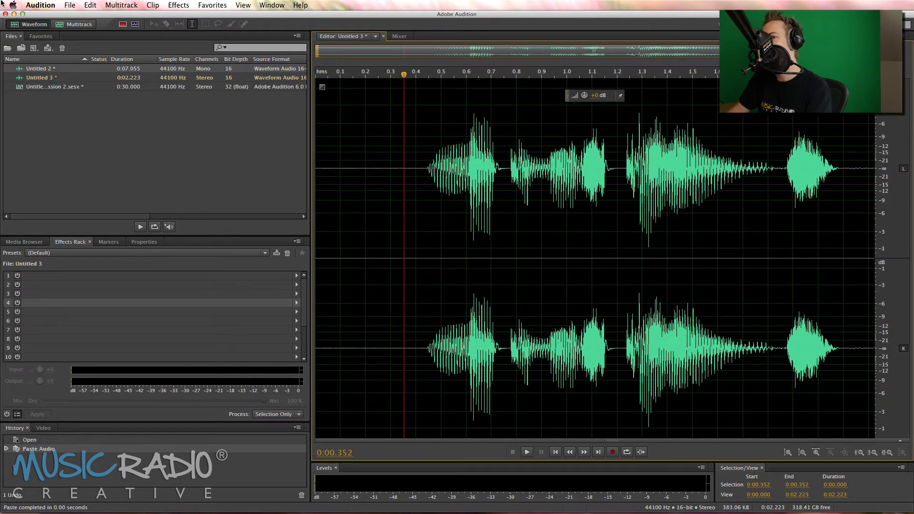
left_click(90, 5)
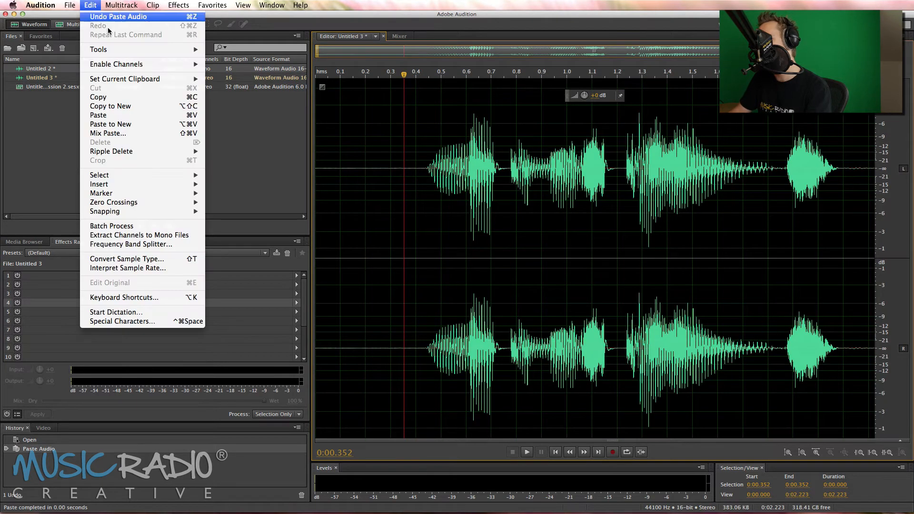
mouse_move(200, 184)
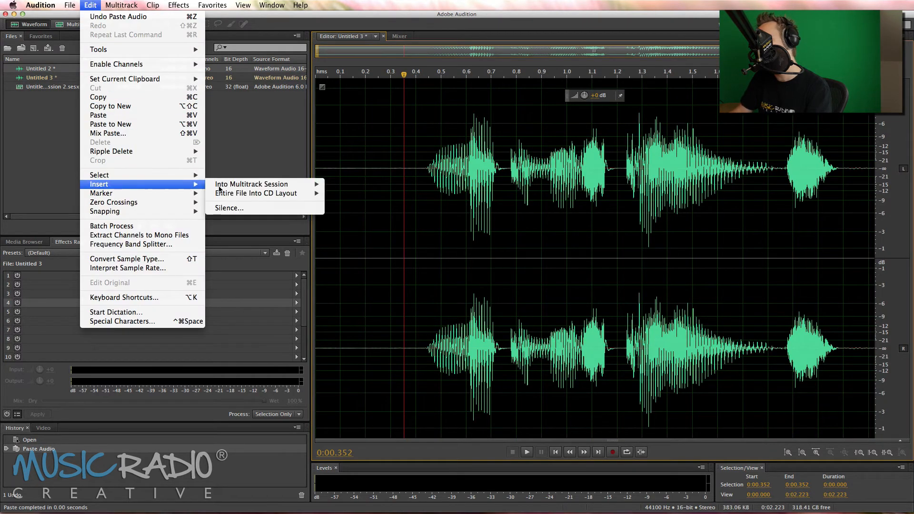
left_click(248, 209)
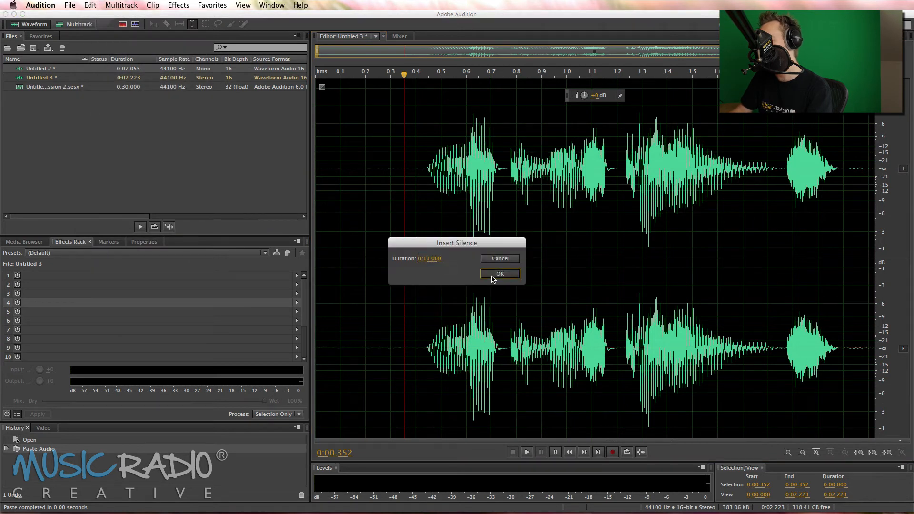
left_click(497, 274)
Reverse the entire new stereo file and play the start to hear the backward phrase
key("super+a")
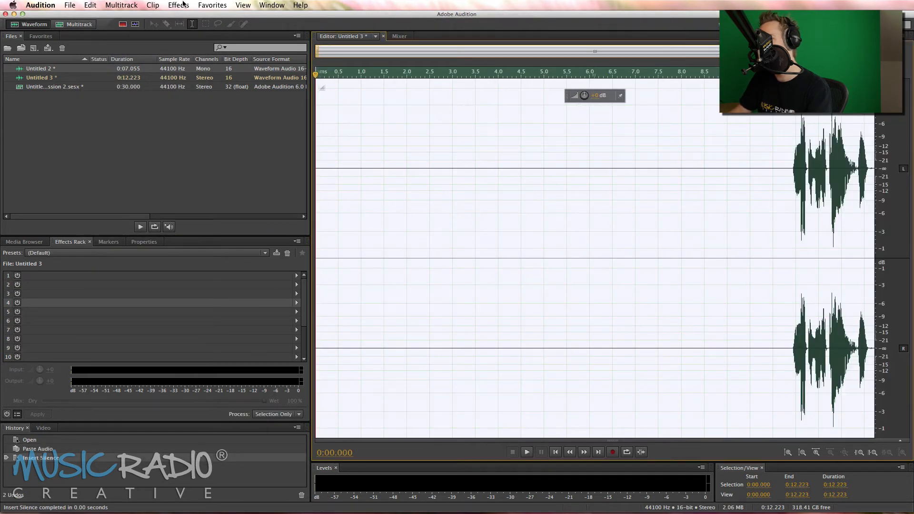
left_click(182, 5)
left_click(199, 58)
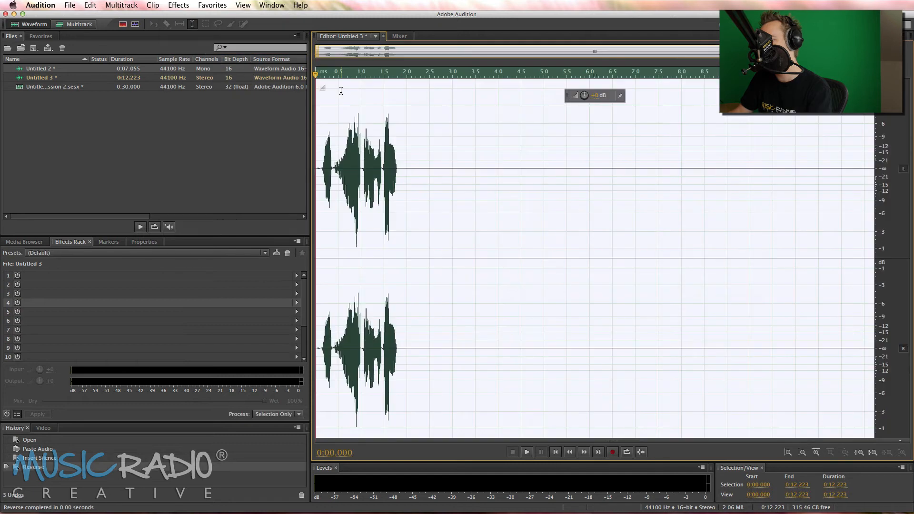
key("space")
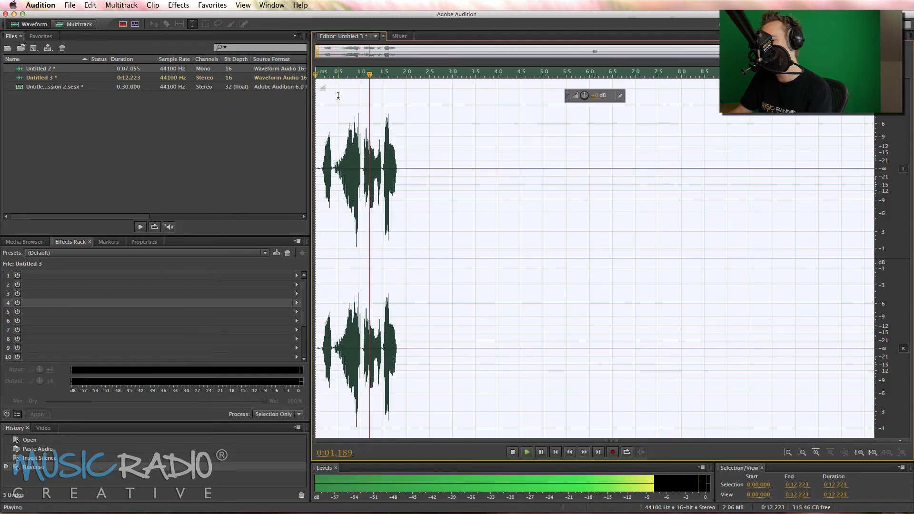
key("space")
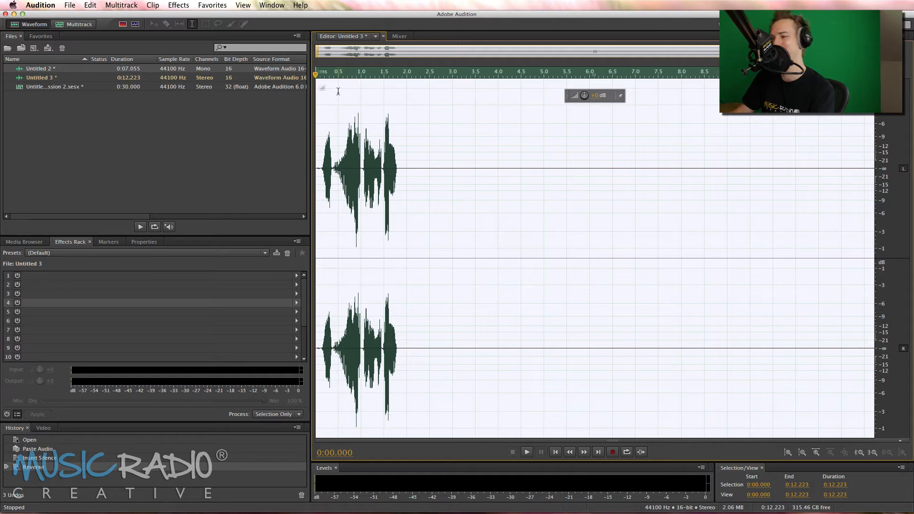
Open Full Reverb for the reversed audio and choose the Great Hall preset
left_click(180, 5)
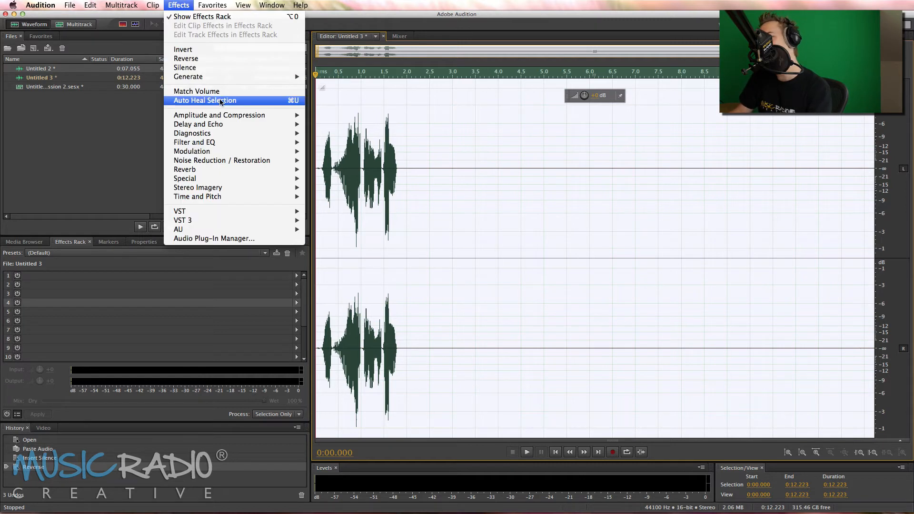
mouse_move(252, 171)
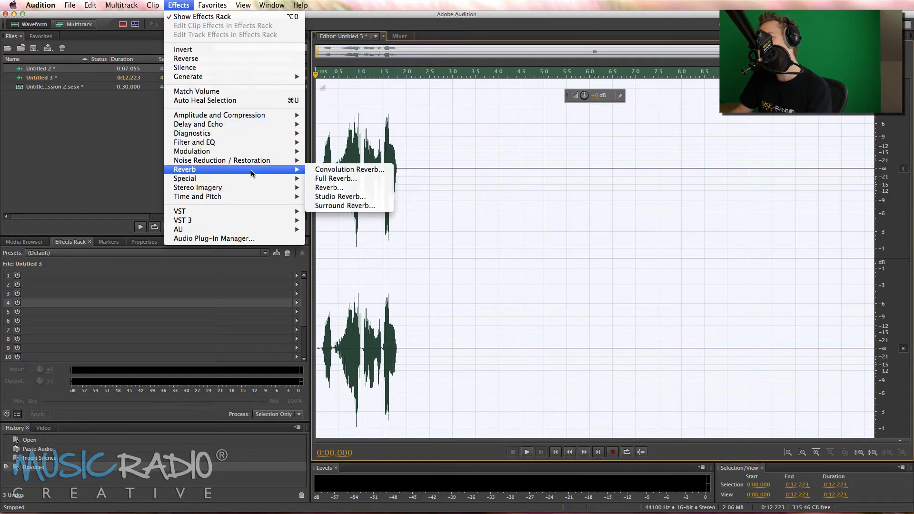
left_click(353, 178)
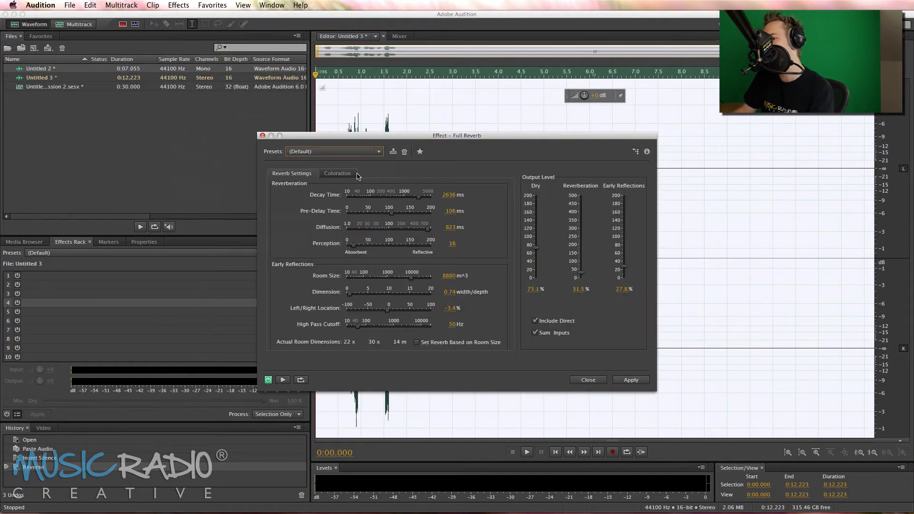
left_click(368, 152)
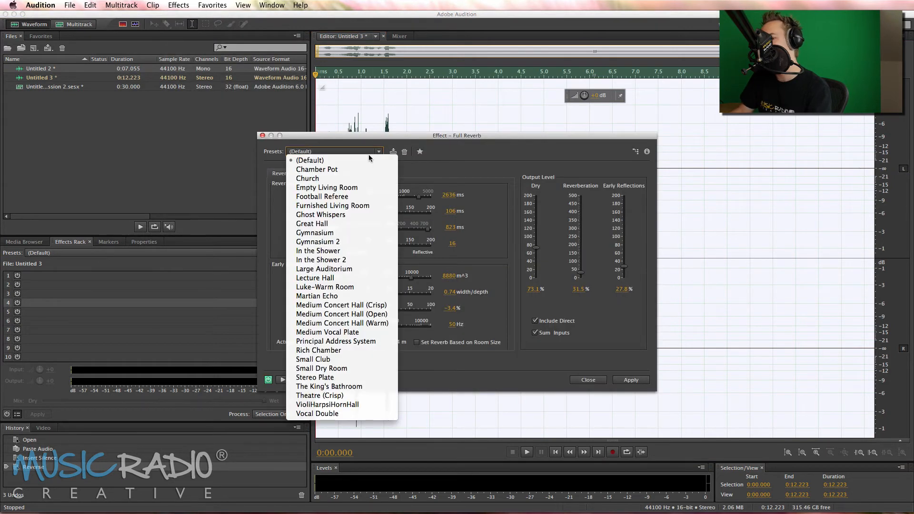
left_click(348, 223)
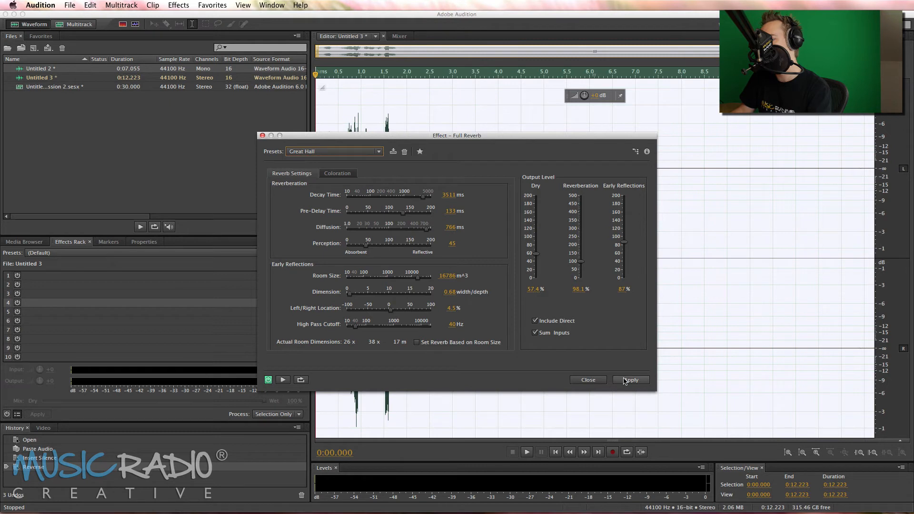
Preview the reverb, set its decay time to 6000 ms and apply it to the reversed audio
left_click(288, 379)
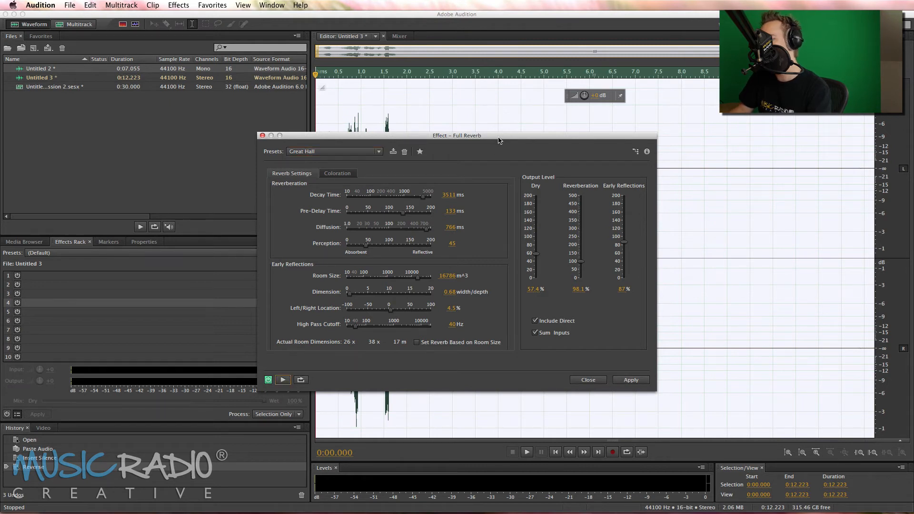
left_click_drag(499, 140, 713, 141)
left_click(884, 51)
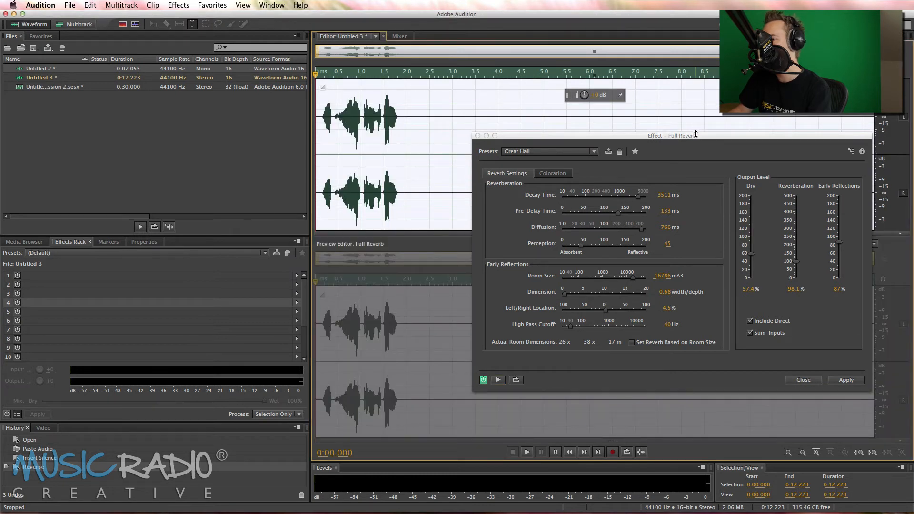
left_click_drag(696, 134, 732, 38)
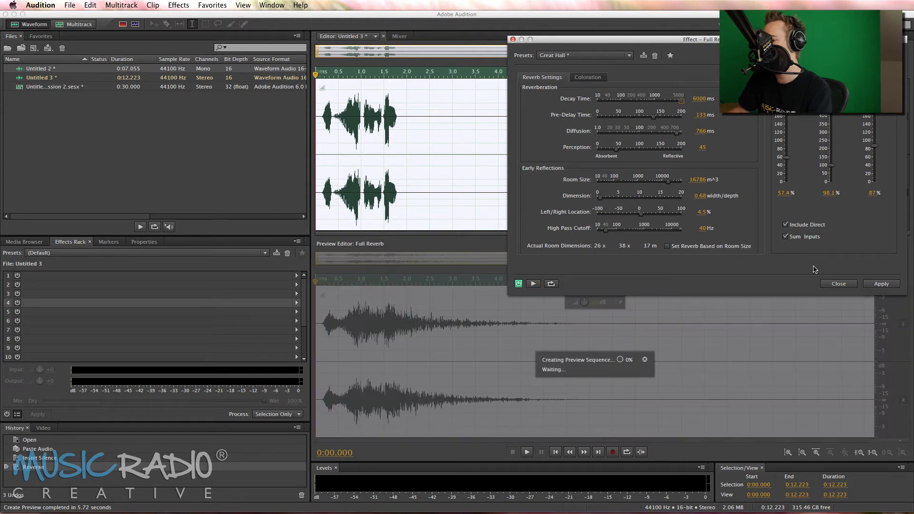
left_click(881, 284)
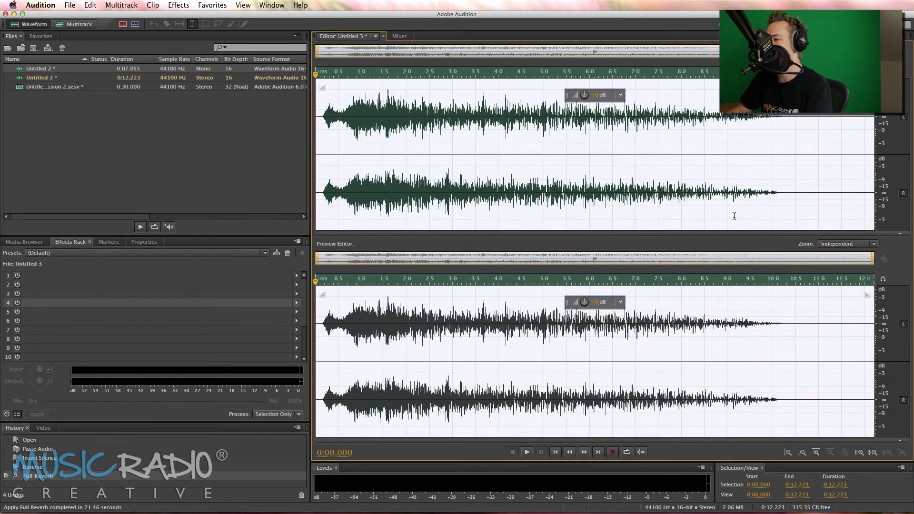
Reverse the reverberated file again so the reverb tail leads into the phrase
left_click(179, 6)
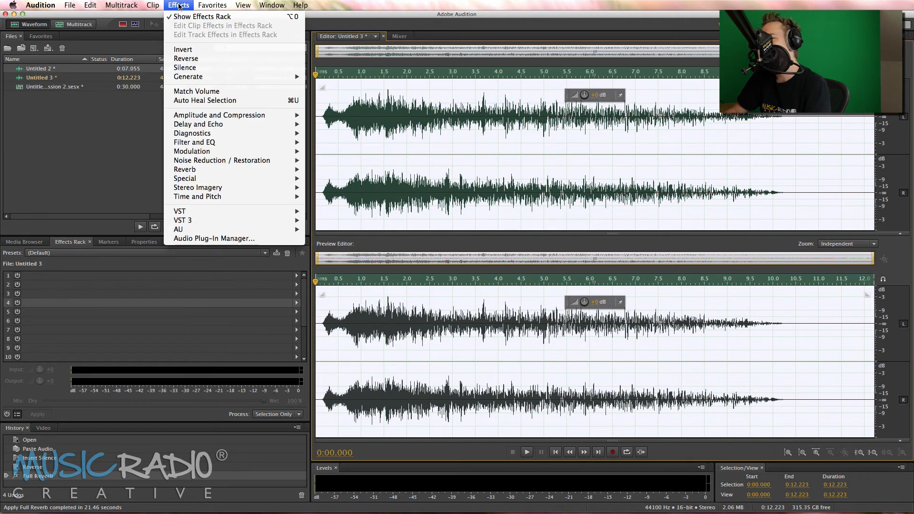
left_click(198, 59)
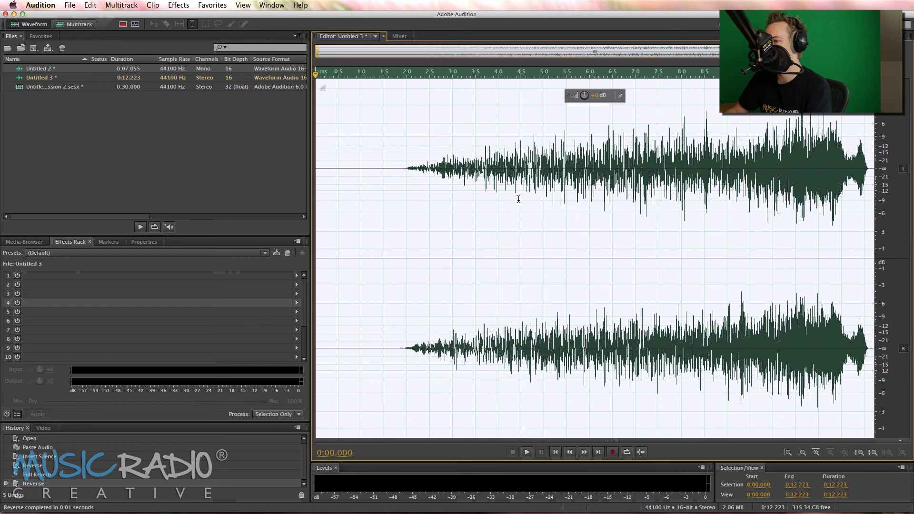
Play the reversed reverb file from about 2 seconds, where the swell begins
left_click(412, 195)
key("space")
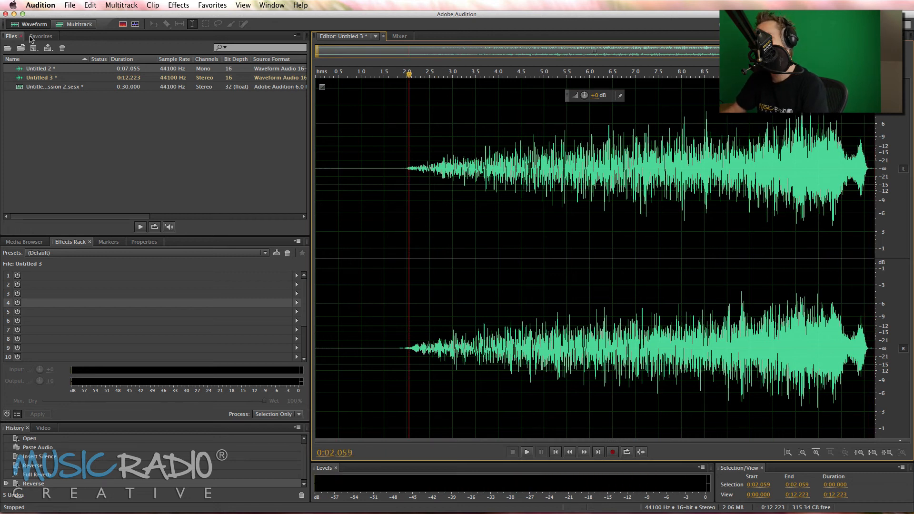
Place Untitled 3 at the start of Track 4 in the multitrack session and move Track 3's clip to about 10 s, matching the swell's end
left_click(63, 27)
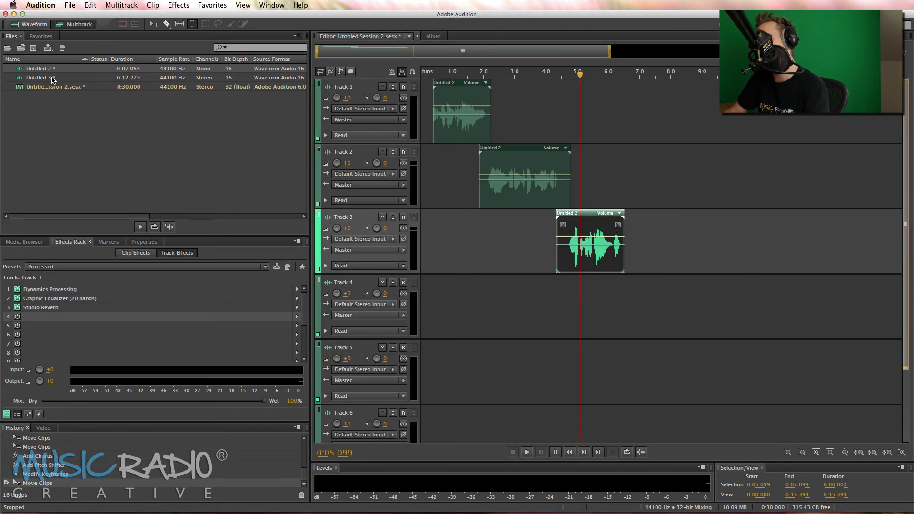
left_click_drag(52, 80, 439, 322)
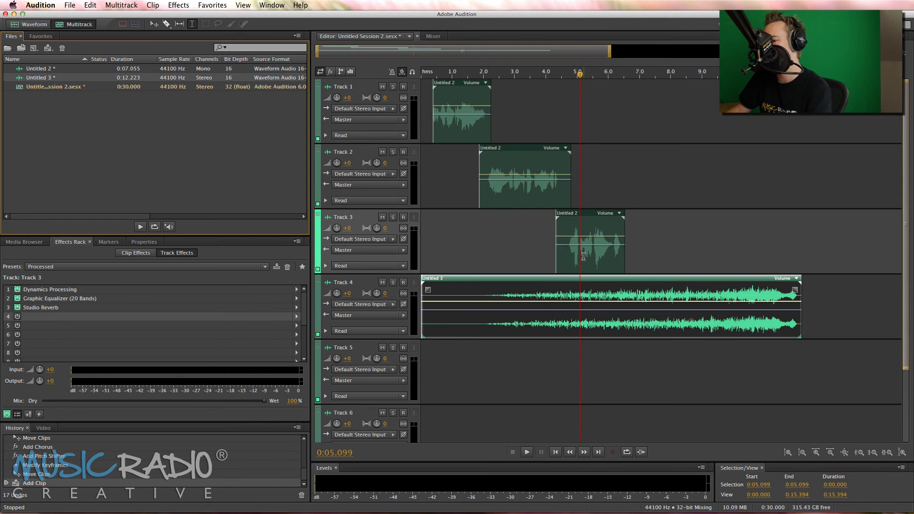
left_click_drag(576, 256, 749, 256)
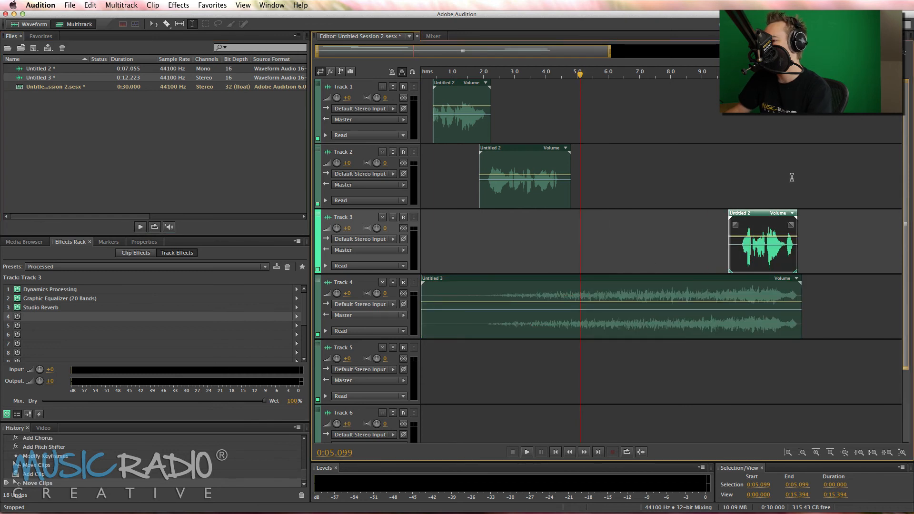
left_click(791, 172)
scroll(815, 171, "up", 5)
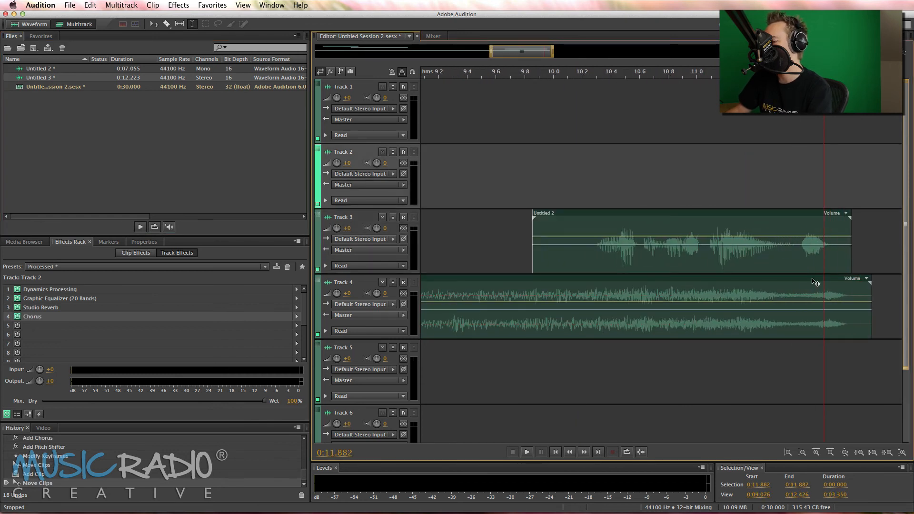
left_click_drag(807, 262, 823, 262)
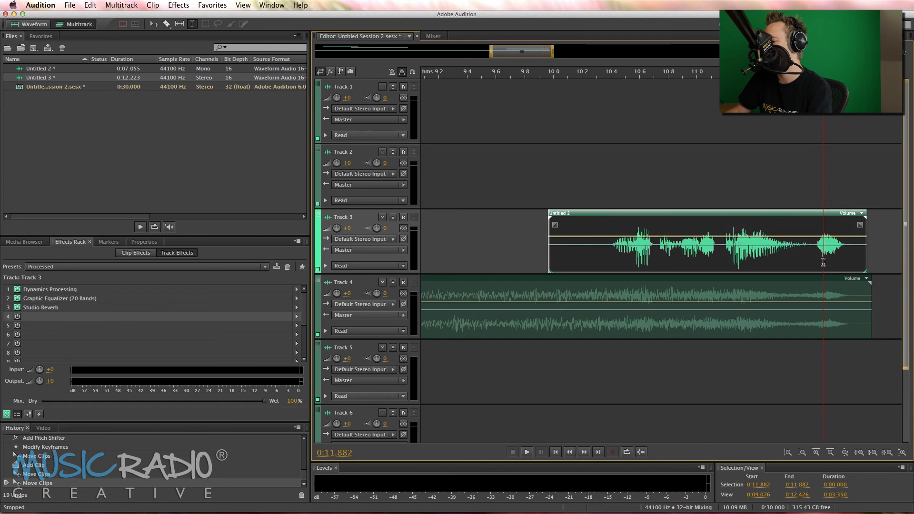
Play the session from about 10.3 s to check how Track 3's phrase lines up with the reverse reverb
left_click(597, 201)
key("space")
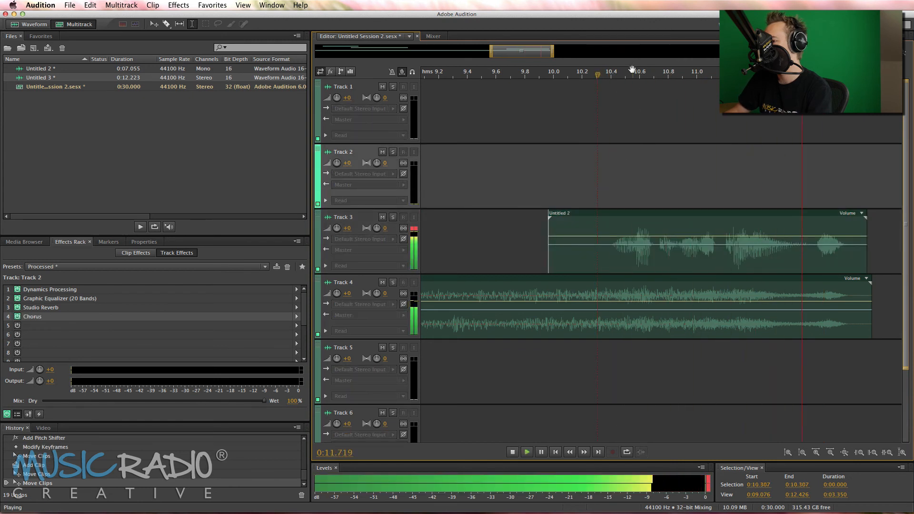
key("space")
Move Track 2's clip to about 8 s and Track 1's clip to about 6.9 s, and play the sequence from about 7 s
scroll(634, 72, "down", 3)
scroll(634, 72, "down", 4)
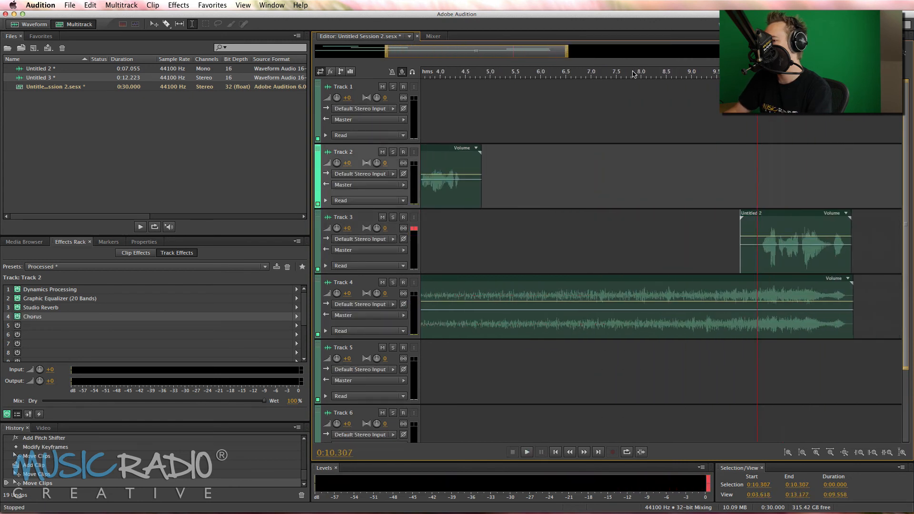
left_click_drag(513, 195, 666, 197)
left_click_drag(464, 128, 623, 113)
key("space")
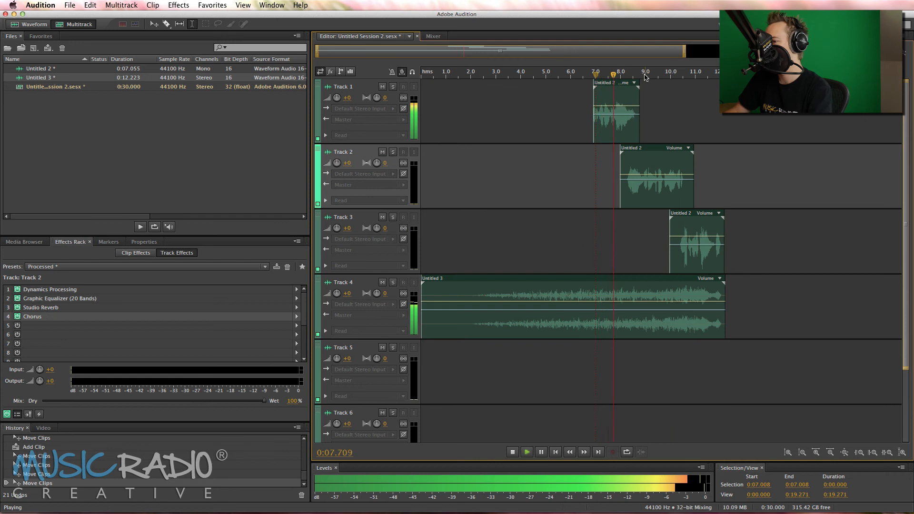
Shift Track 1's clip slightly earlier to about 6.6 s and listen to the three phrases over the reverse reverb
left_click(623, 115)
key("space")
scroll(643, 115, "up", 2)
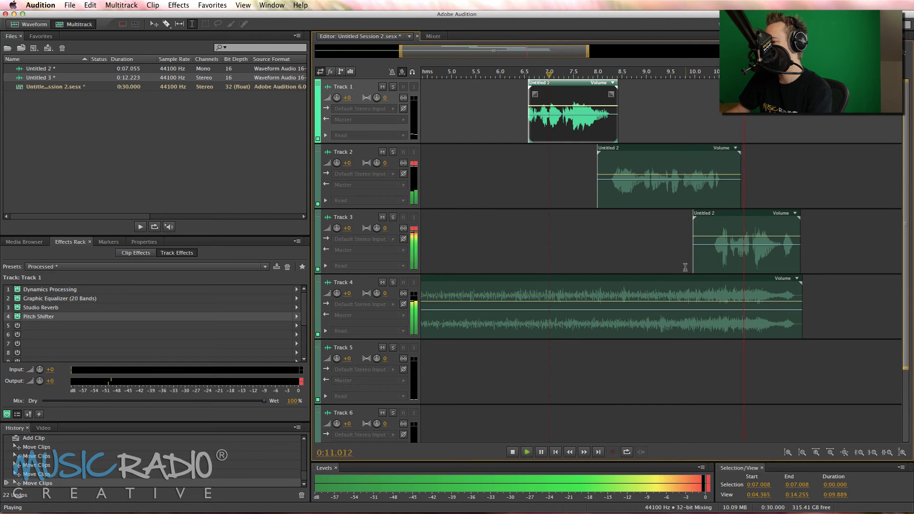
key("space")
Cut away Track 4's reverb clip before about 6.1 s and add a short fade-in at its new start
left_click_drag(459, 307, 505, 307)
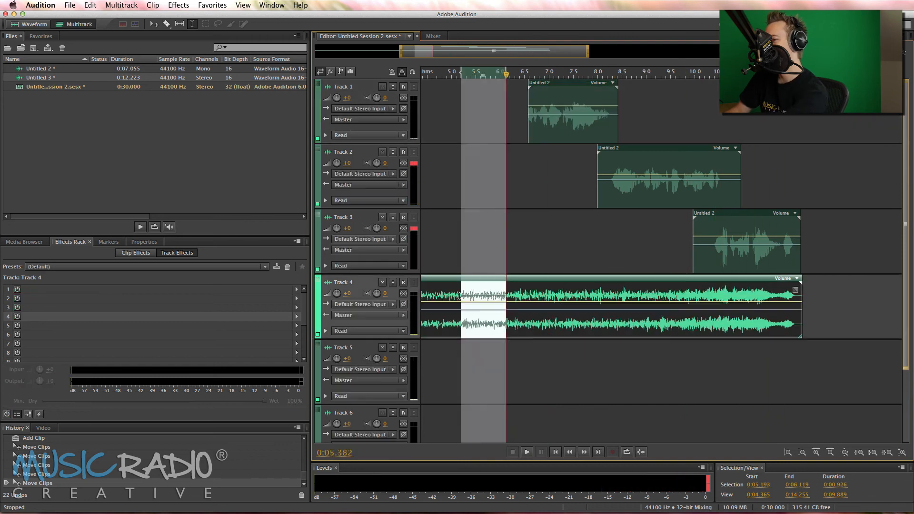
key("Delete")
left_click(528, 310)
left_click(440, 300)
key("Delete")
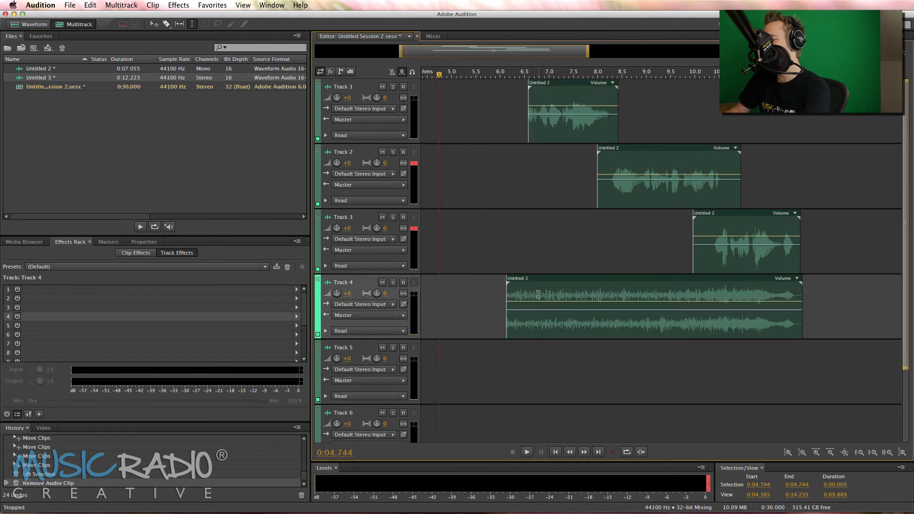
left_click(512, 294)
left_click_drag(513, 291, 532, 313)
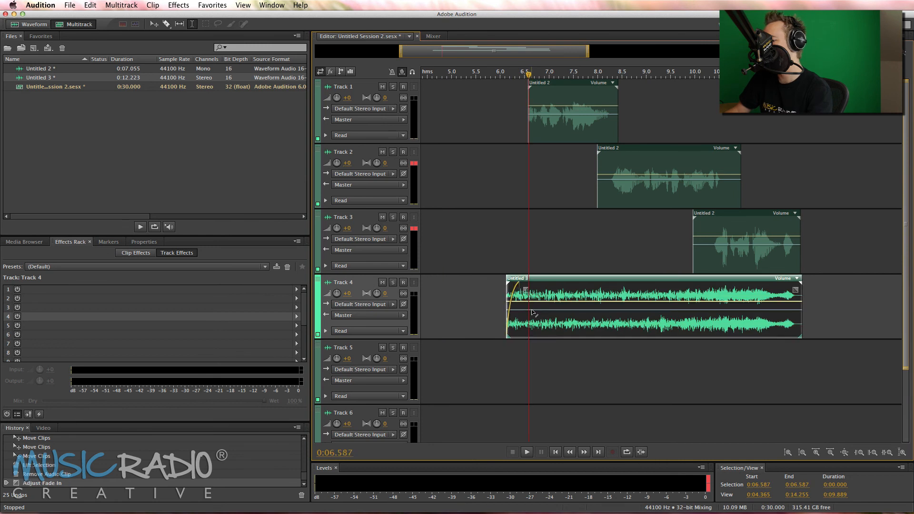
Add pan keyframes across Track 4's clip and shape them into a zigzag that swings between left and right
left_click(535, 311)
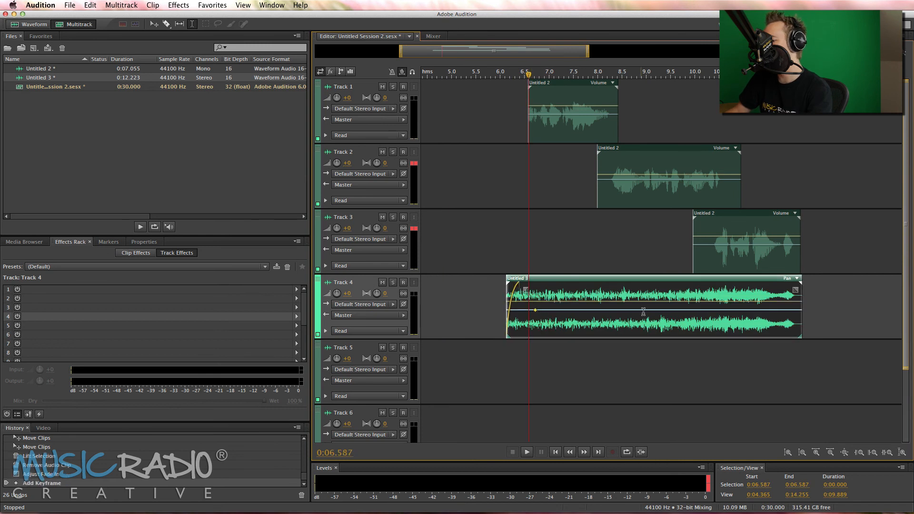
left_click(720, 310)
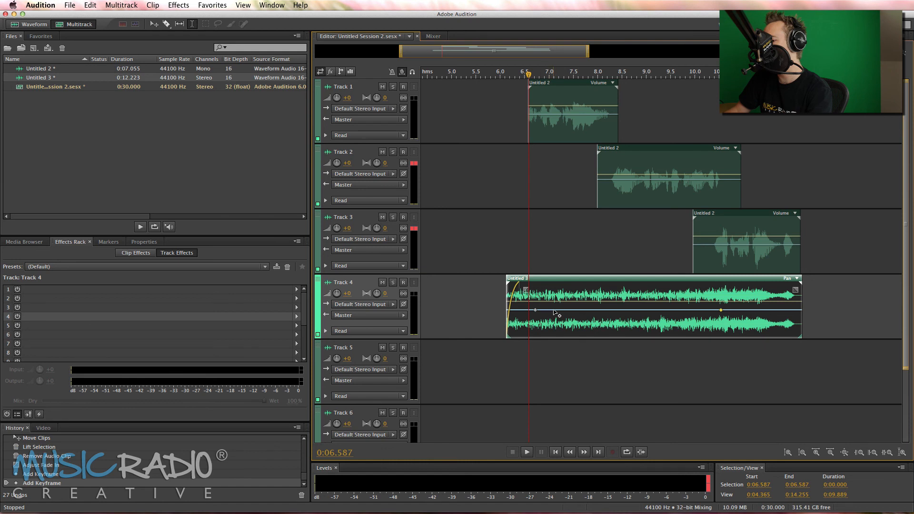
left_click_drag(554, 313, 588, 331)
left_click_drag(610, 328, 691, 336)
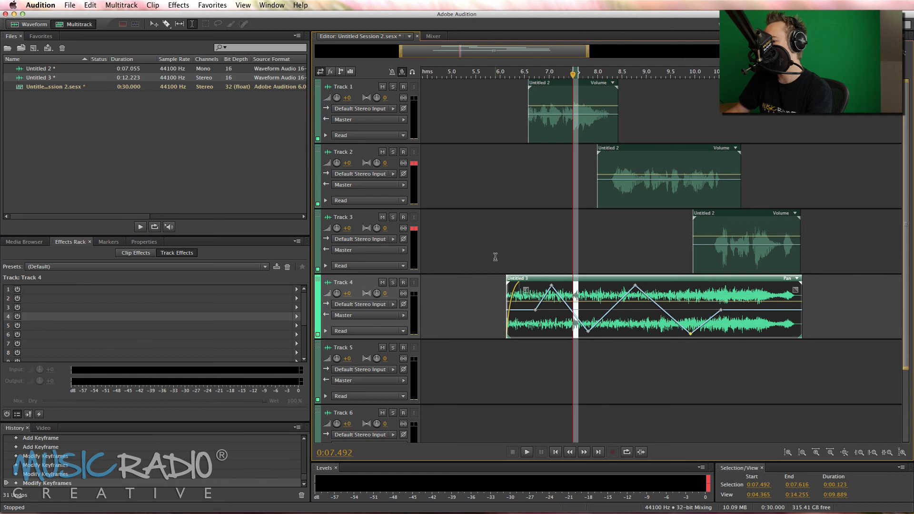
Play the complete mix twice from about 5.9 s to check the panned reverse reverb under the phrases
left_click(495, 257)
key("space")
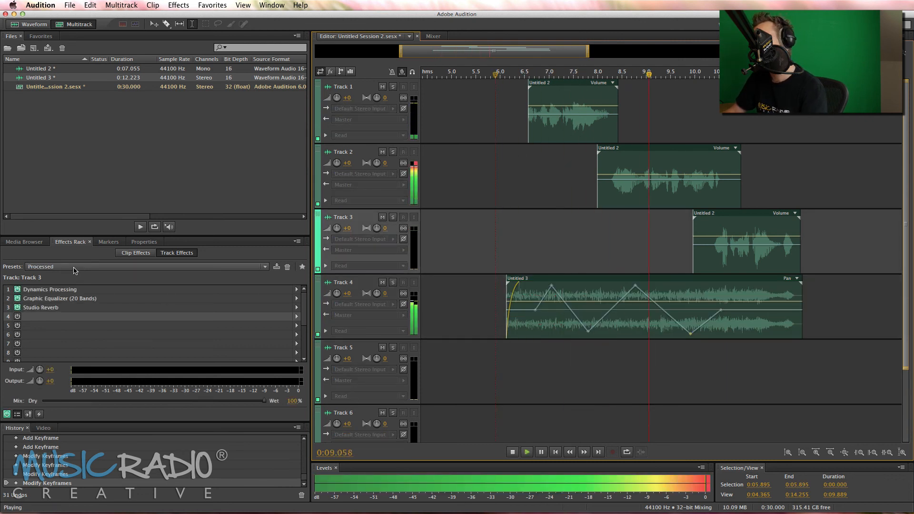
left_click(31, 242)
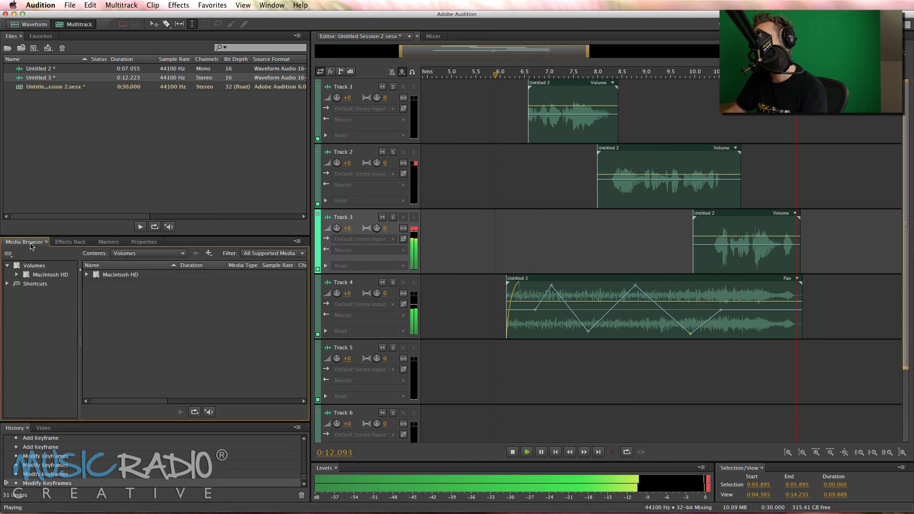
key("space")
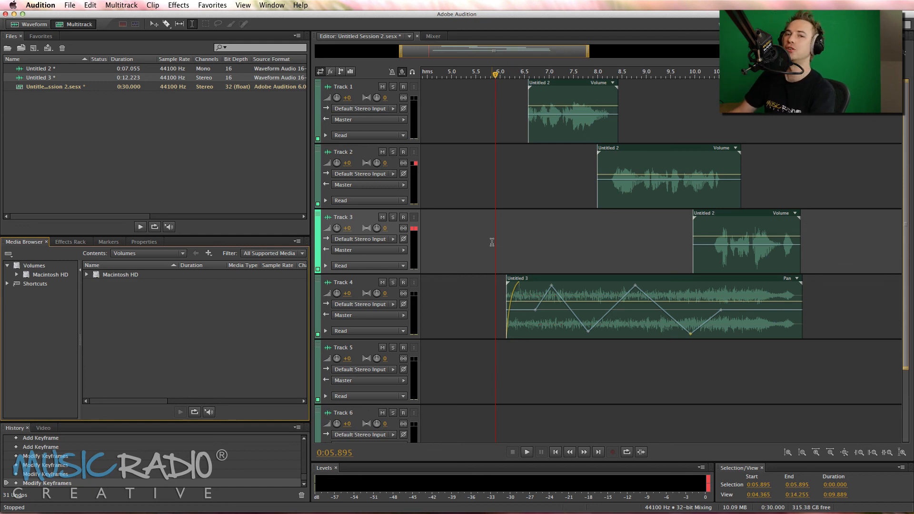
key("space")
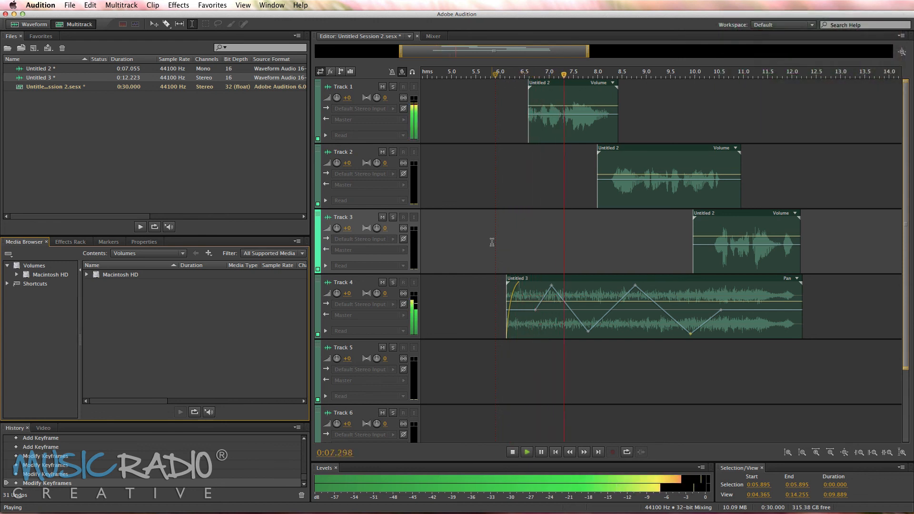